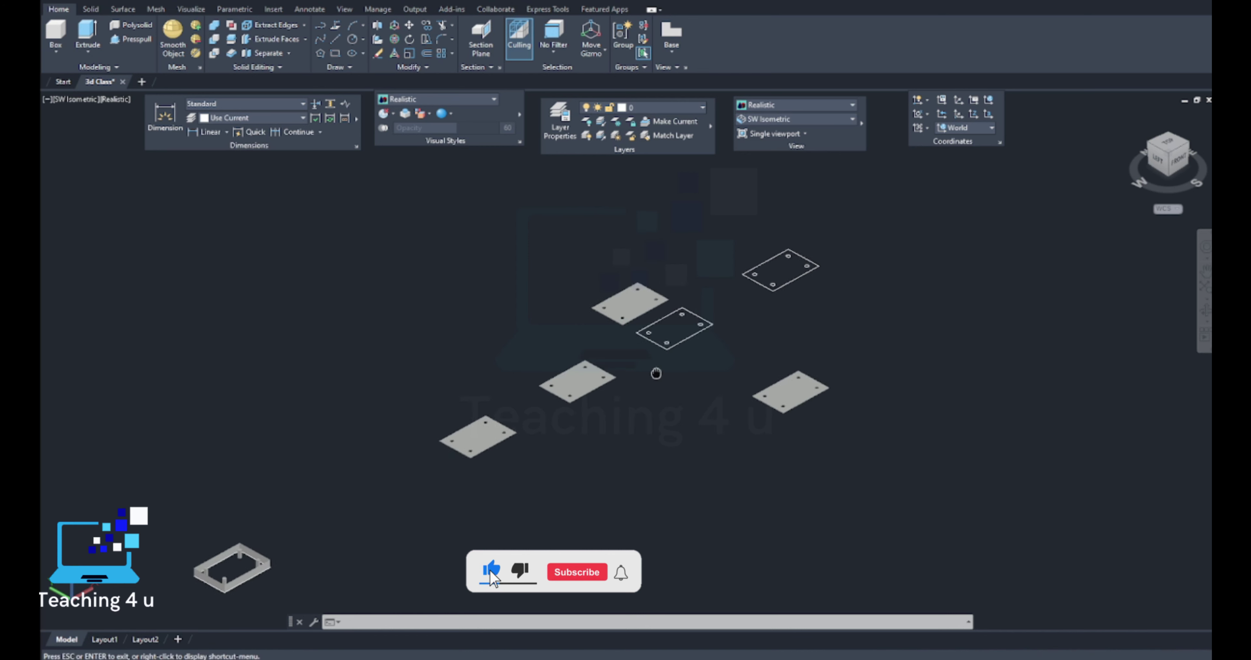
scroll(641, 421, "down", 4)
Switch to the SW Isometric view and reframe the model toward the lower left.
scroll(644, 415, "up", 3)
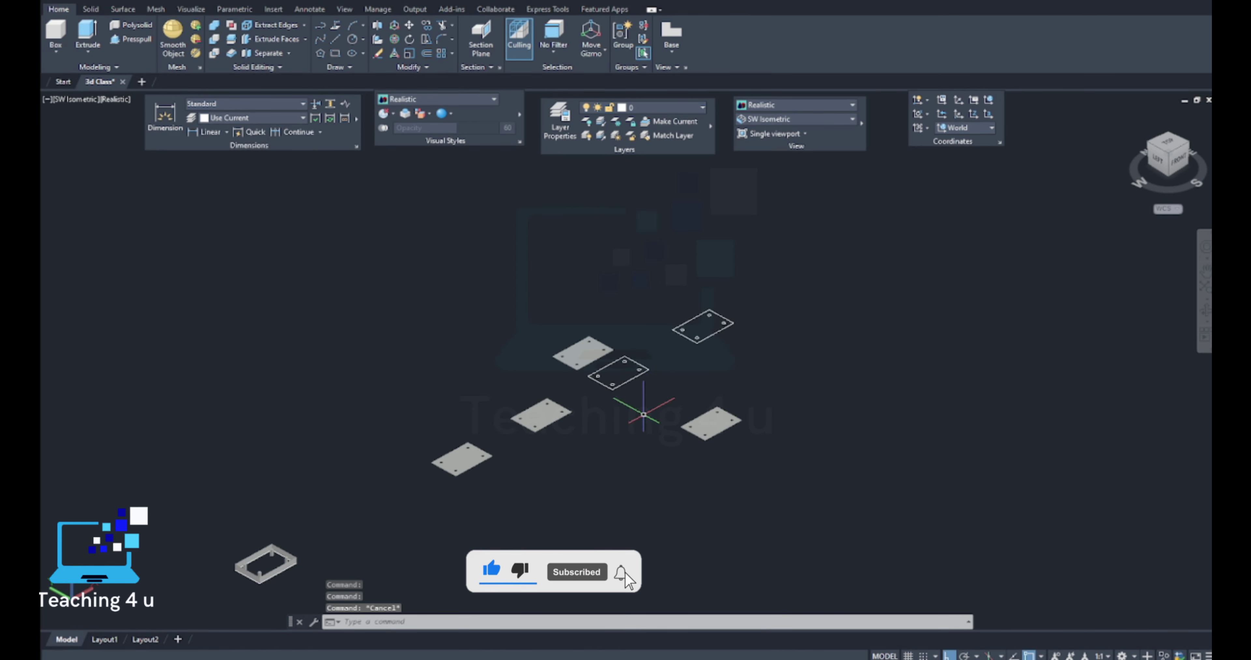
left_click(796, 119)
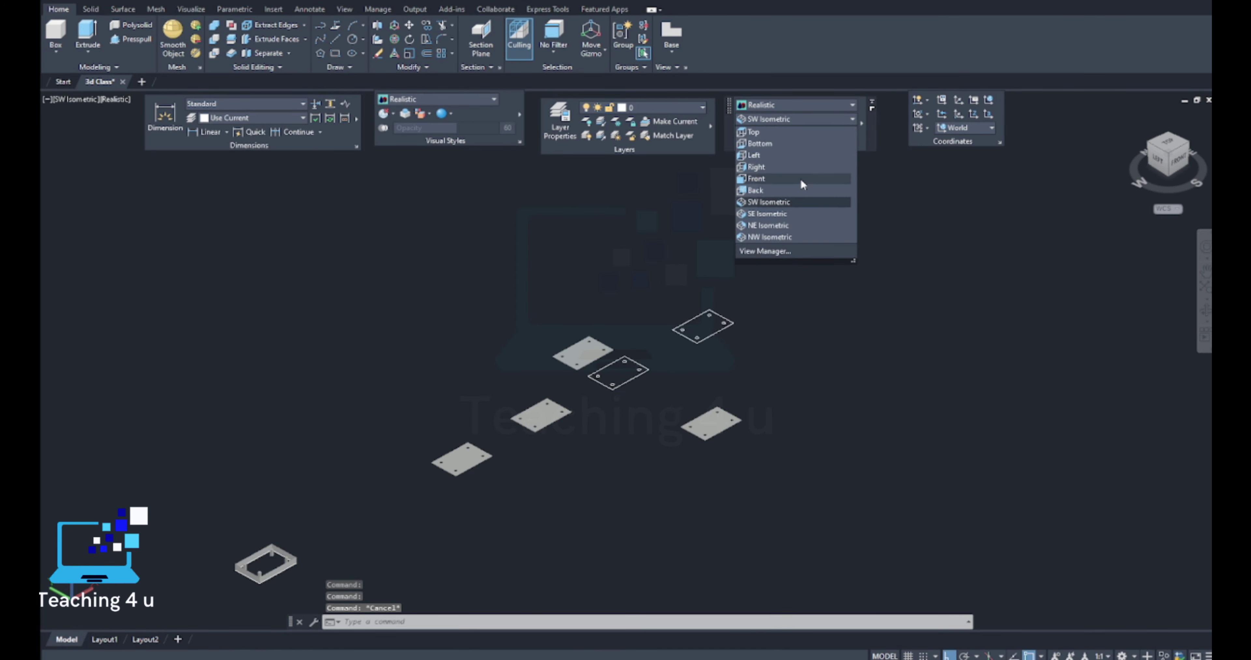
left_click(790, 204)
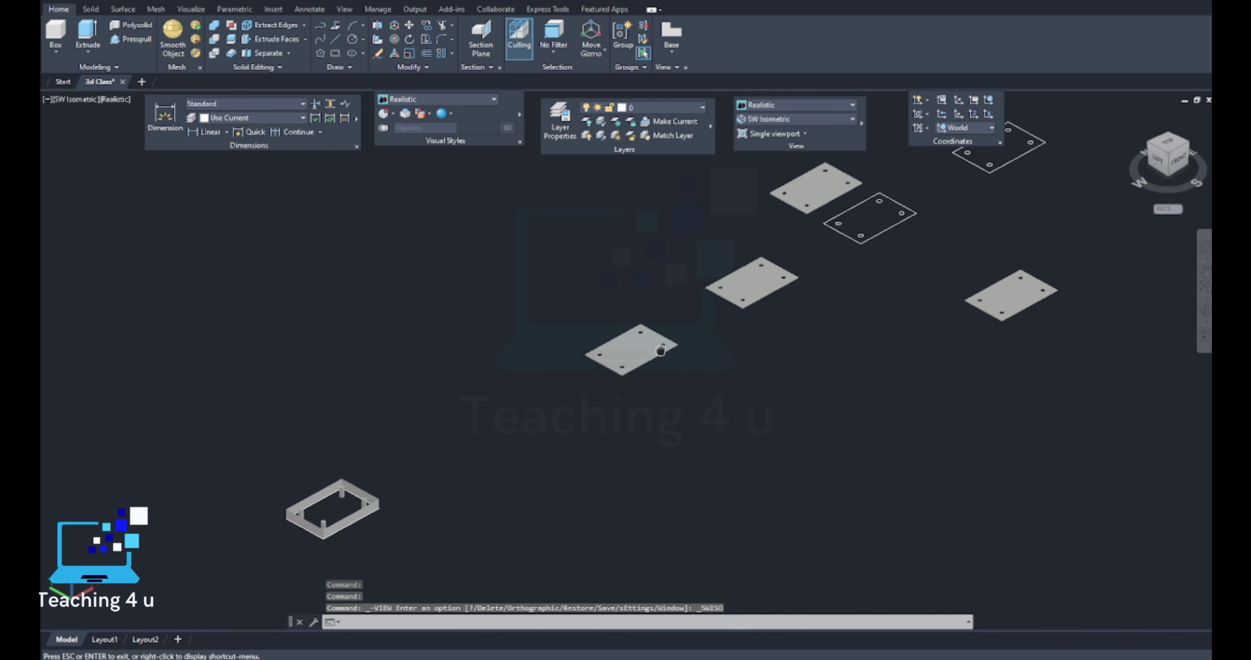
key("Escape")
scroll(660, 350, "down", 3)
middle_click_drag(767, 307, 624, 380)
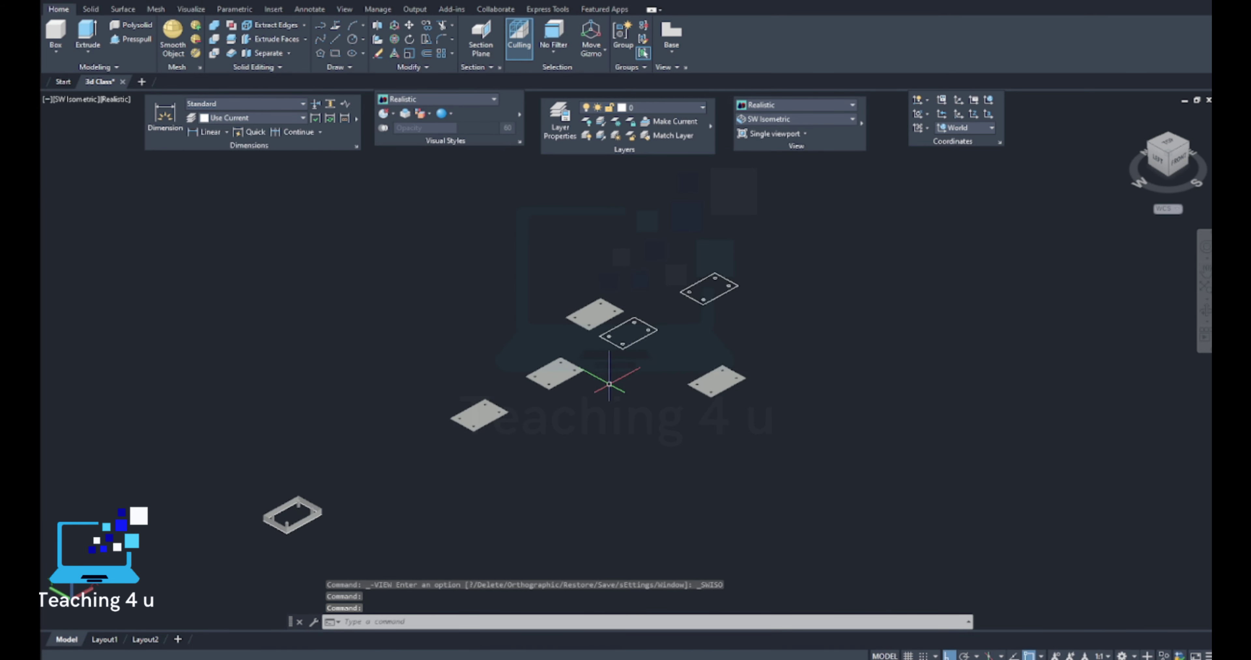
middle_click_drag(665, 297, 505, 329)
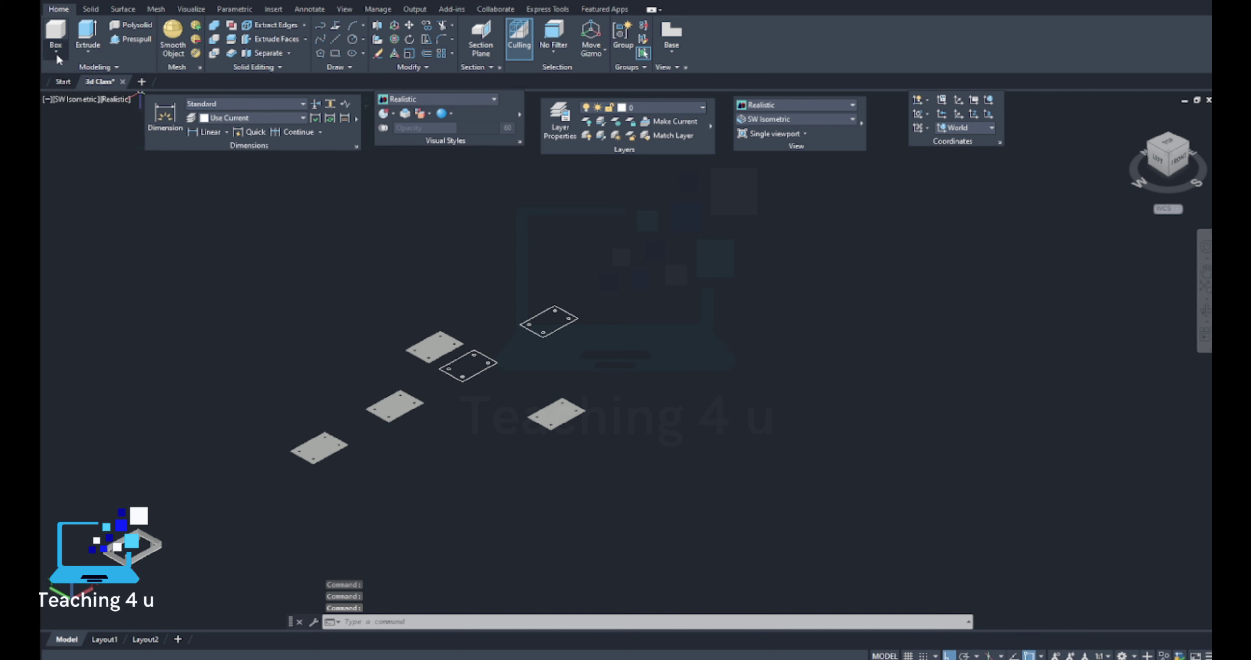
Browse the solid creation menus and reapply the SW Isometric view.
left_click(91, 53)
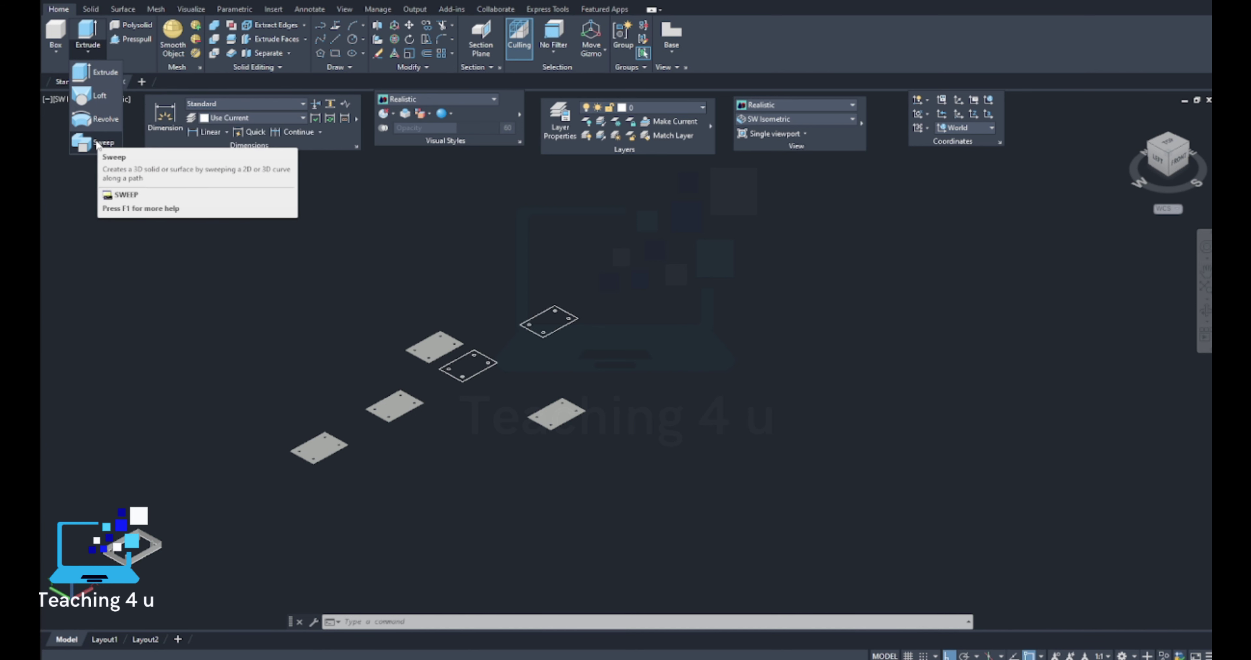
mouse_move(98, 143)
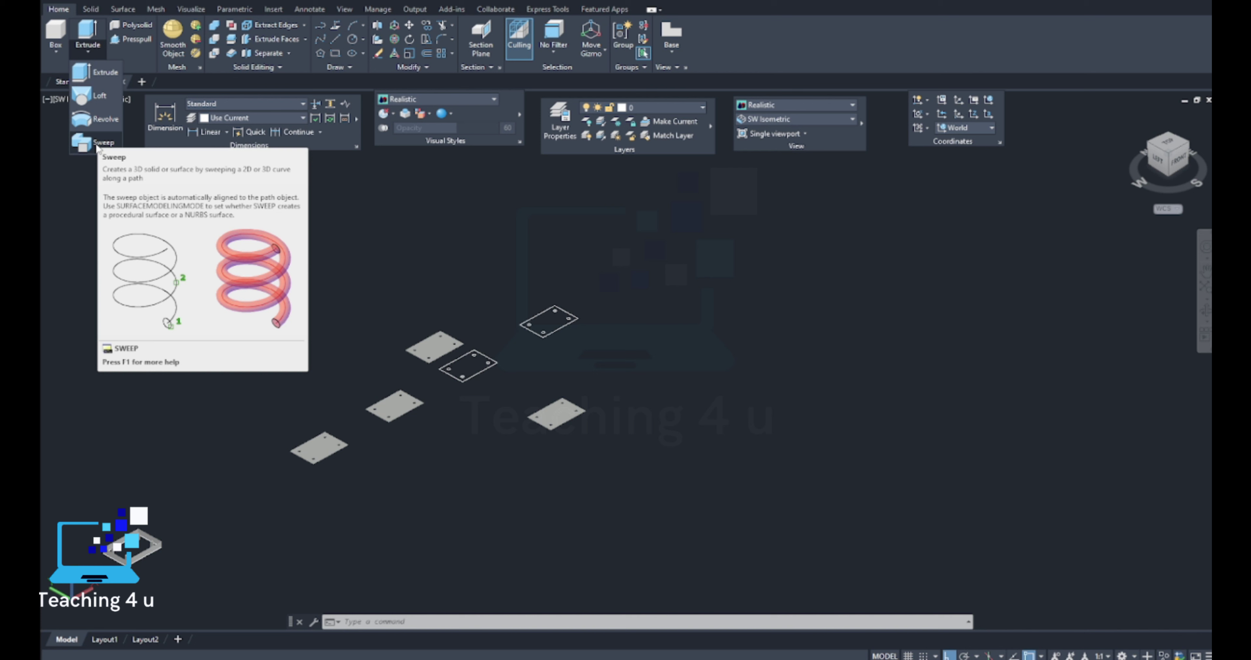
left_click(56, 54)
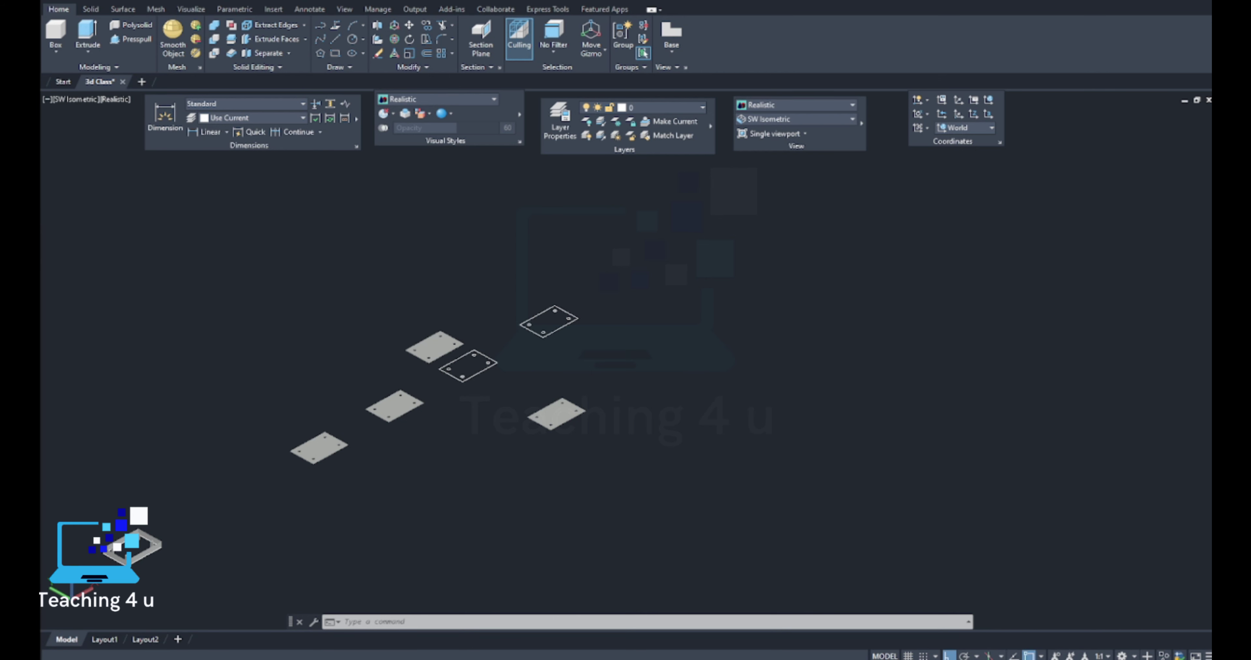
scroll(544, 293, "down", 3)
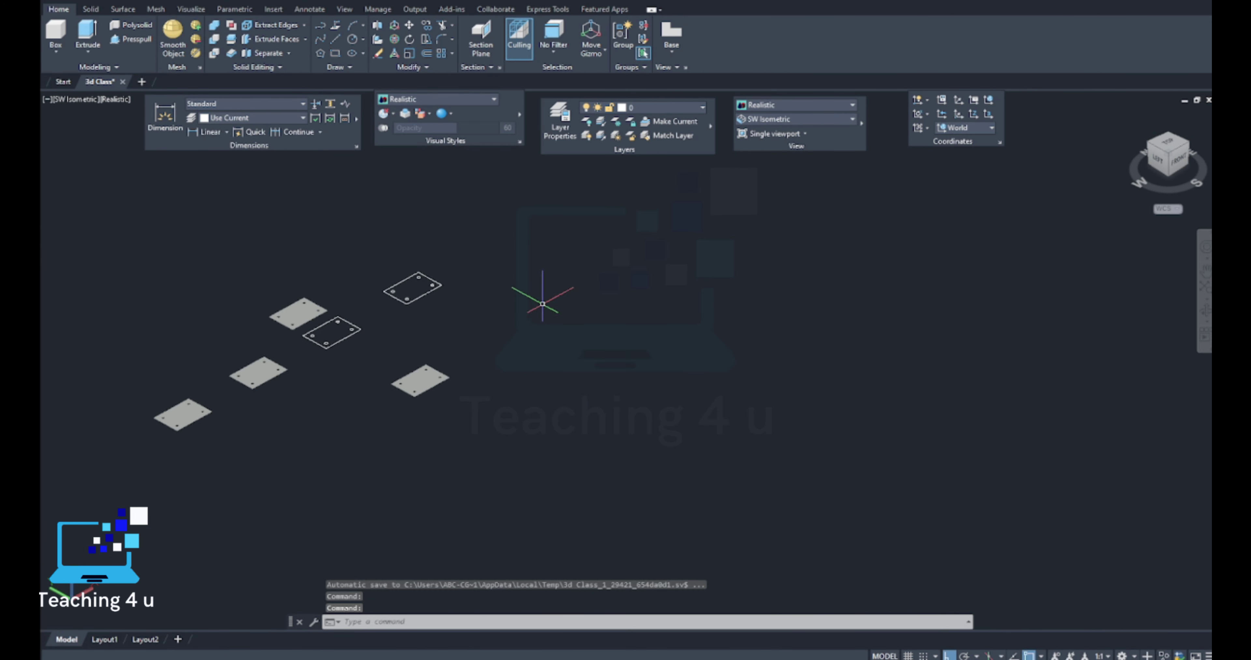
left_click(805, 121)
left_click(801, 198)
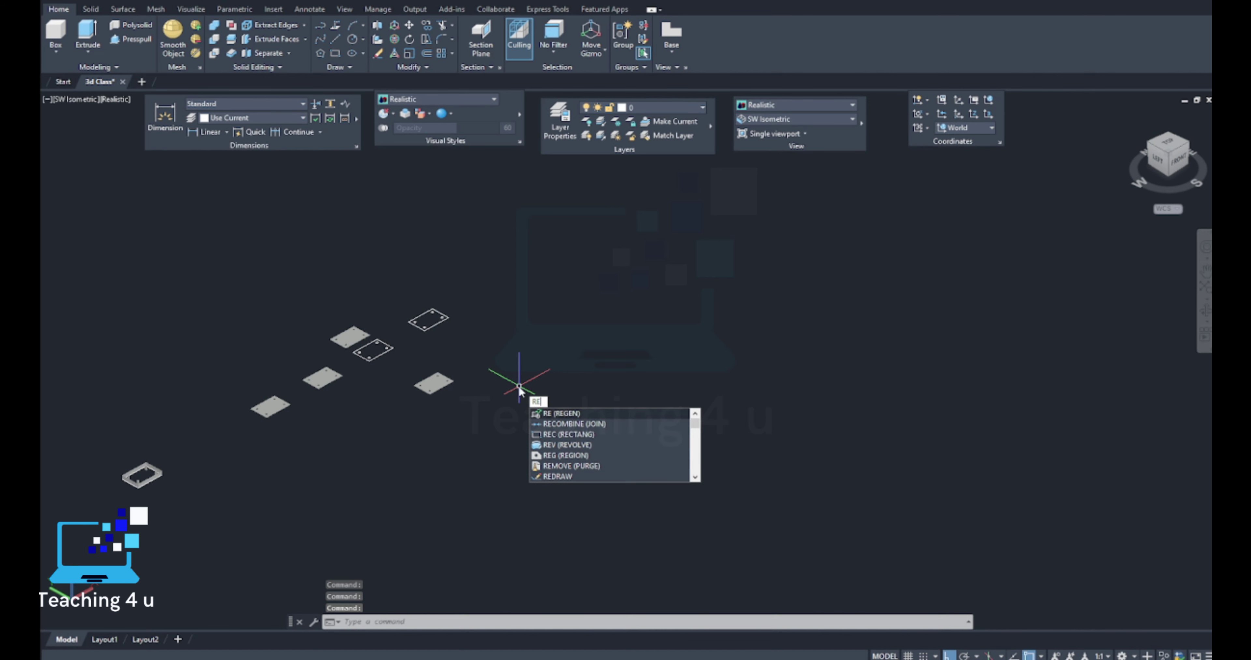
Draw a large box solid beside the tall narrow column and recentre the view.
left_click(56, 32)
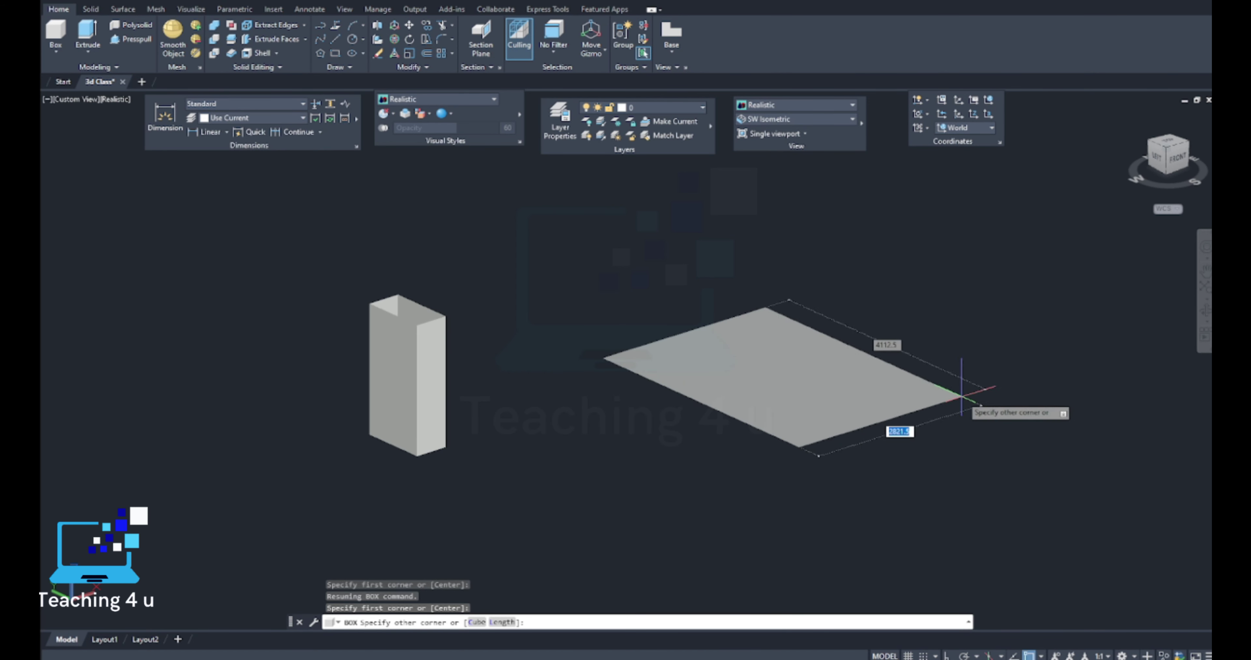
left_click(963, 400)
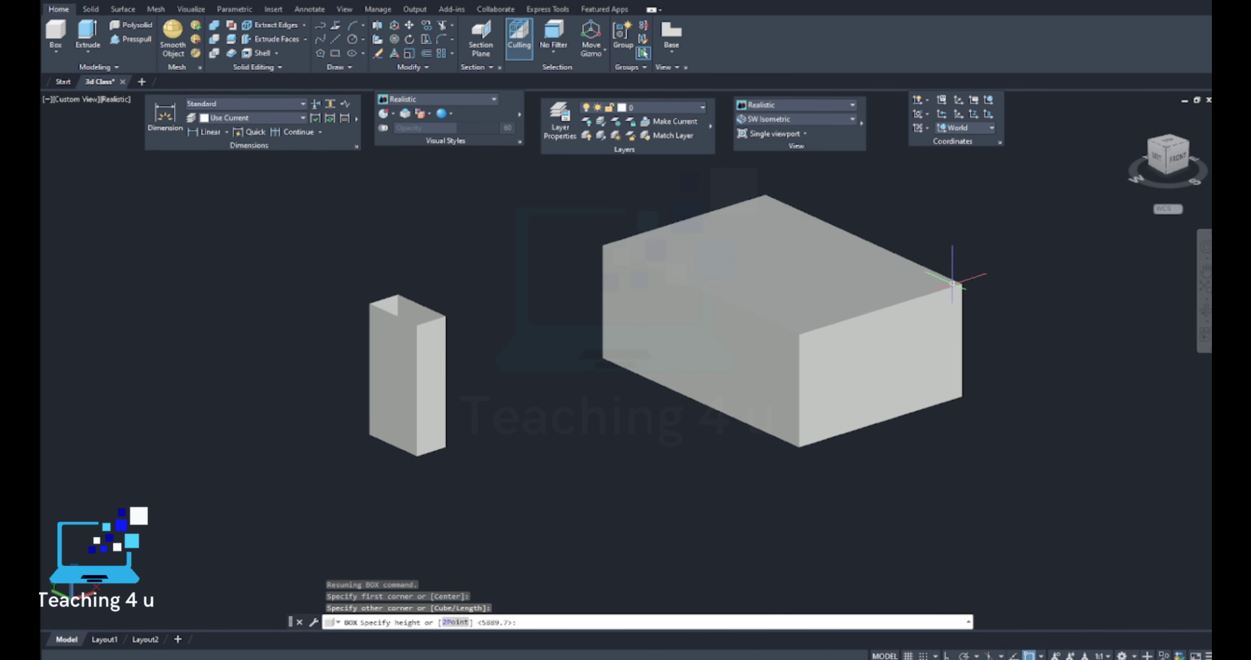
left_click(943, 281)
middle_click_drag(895, 326, 740, 382)
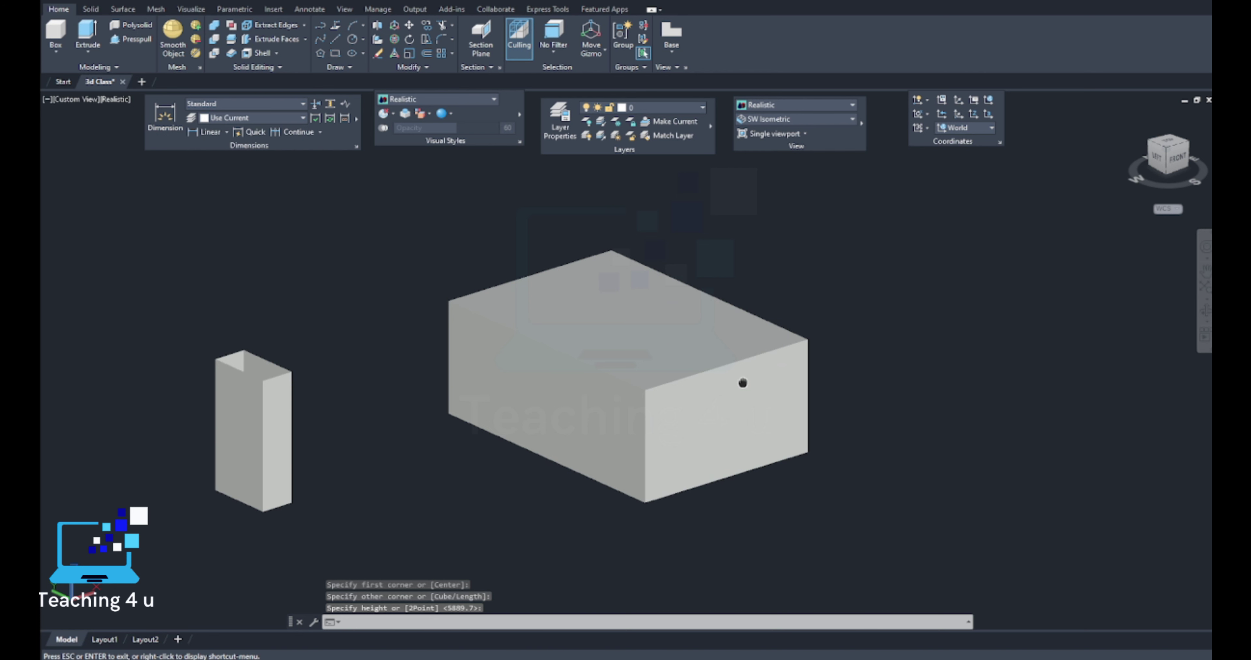
left_click(249, 54)
Select the large box for shelling and mark its end face to be left open.
left_click(718, 381)
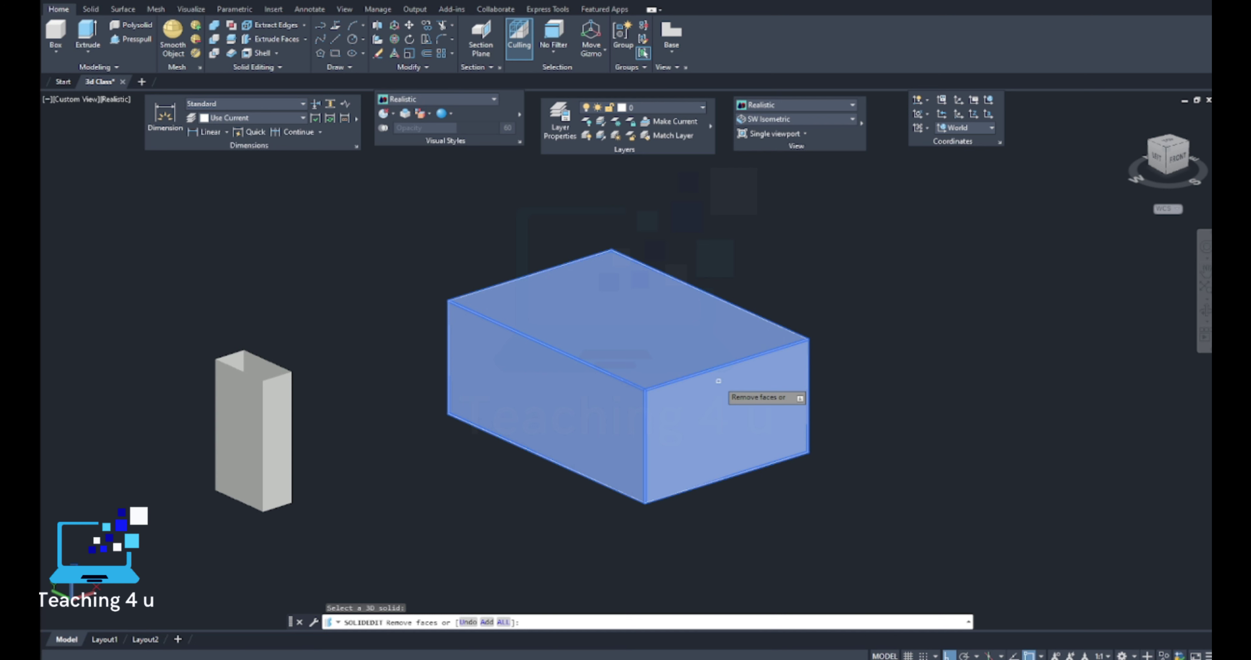
key("Return")
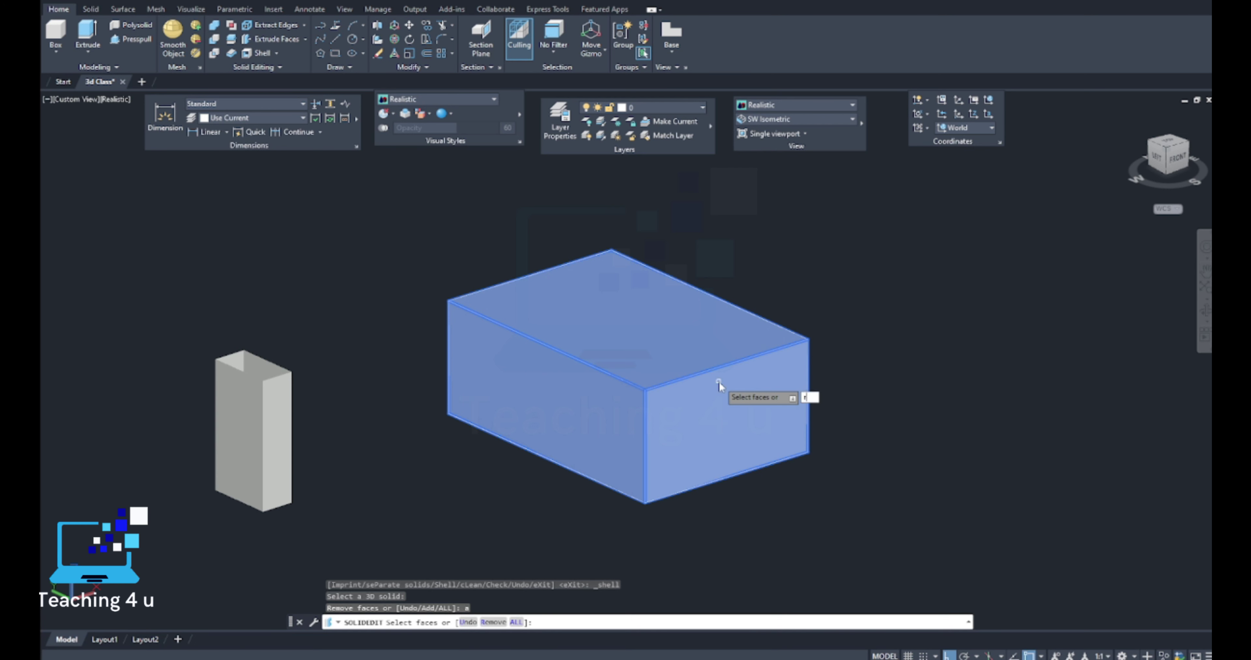
key("Return")
left_click(662, 326)
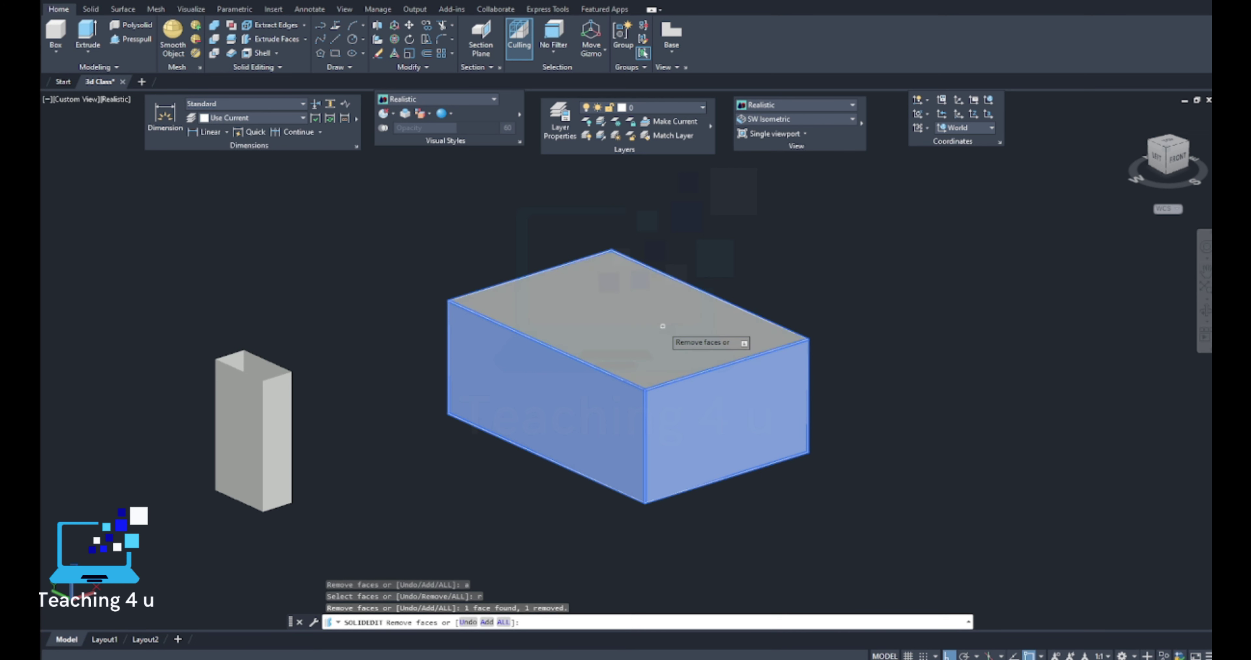
mouse_move(438, 409)
middle_mouse_down("shift")
mouse_move(802, 340)
mouse_move(439, 405)
middle_mouse_up("shift")
type("u")
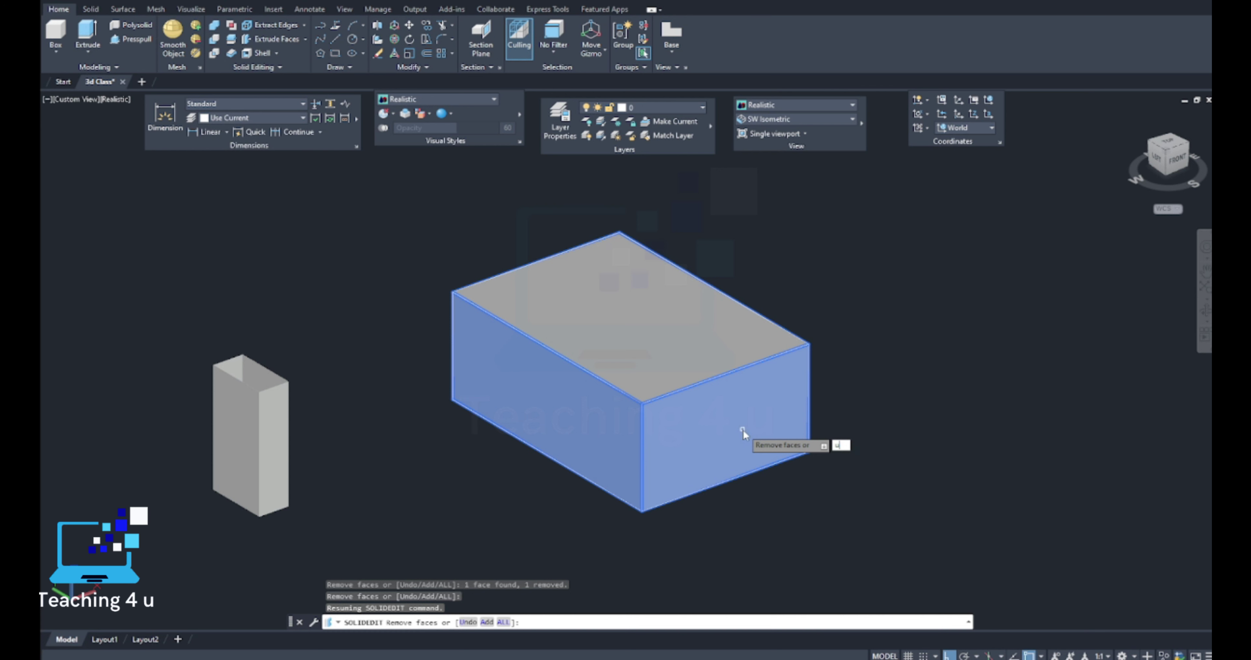
key("Return")
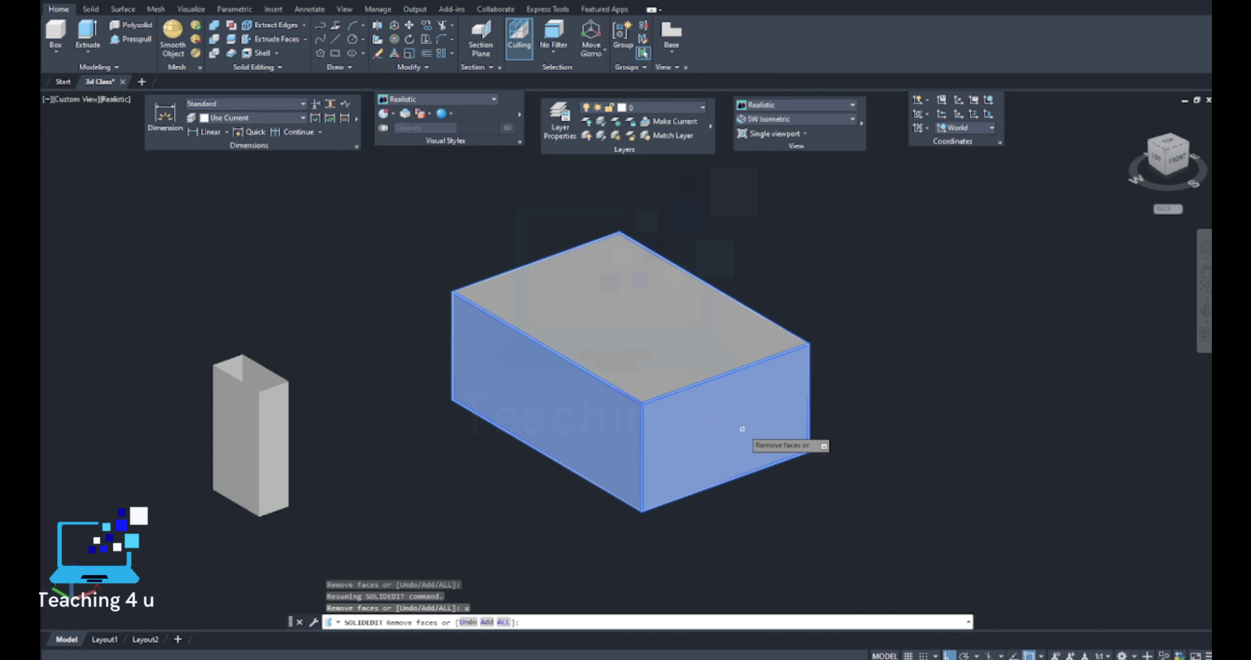
key("Return")
middle_click_drag(699, 524, 731, 524, "shift")
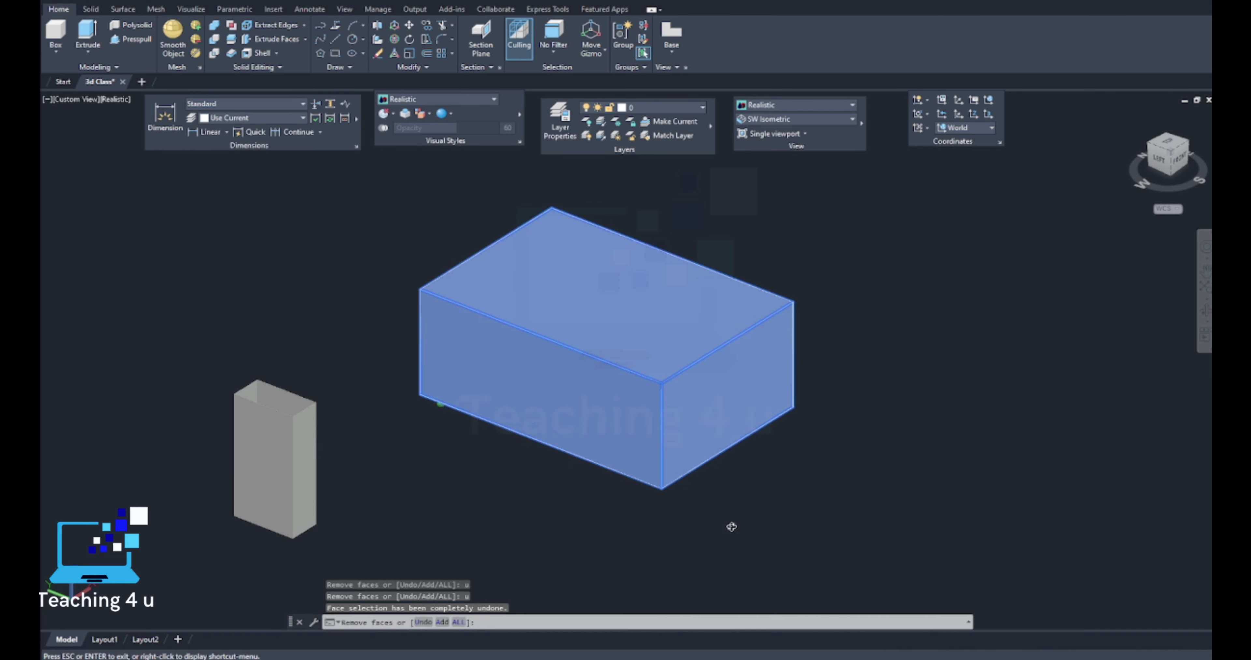
mouse_move(489, 484)
middle_mouse_down("shift")
mouse_move(711, 499)
mouse_move(632, 461)
mouse_move(492, 323)
mouse_move(246, 446)
mouse_move(543, 523)
mouse_move(701, 362)
mouse_move(438, 405)
mouse_move(559, 465)
mouse_move(551, 498)
middle_mouse_up("shift")
left_click(261, 403)
Apply a 50-unit shell wall and orbit to inspect the box's open end.
key("Return")
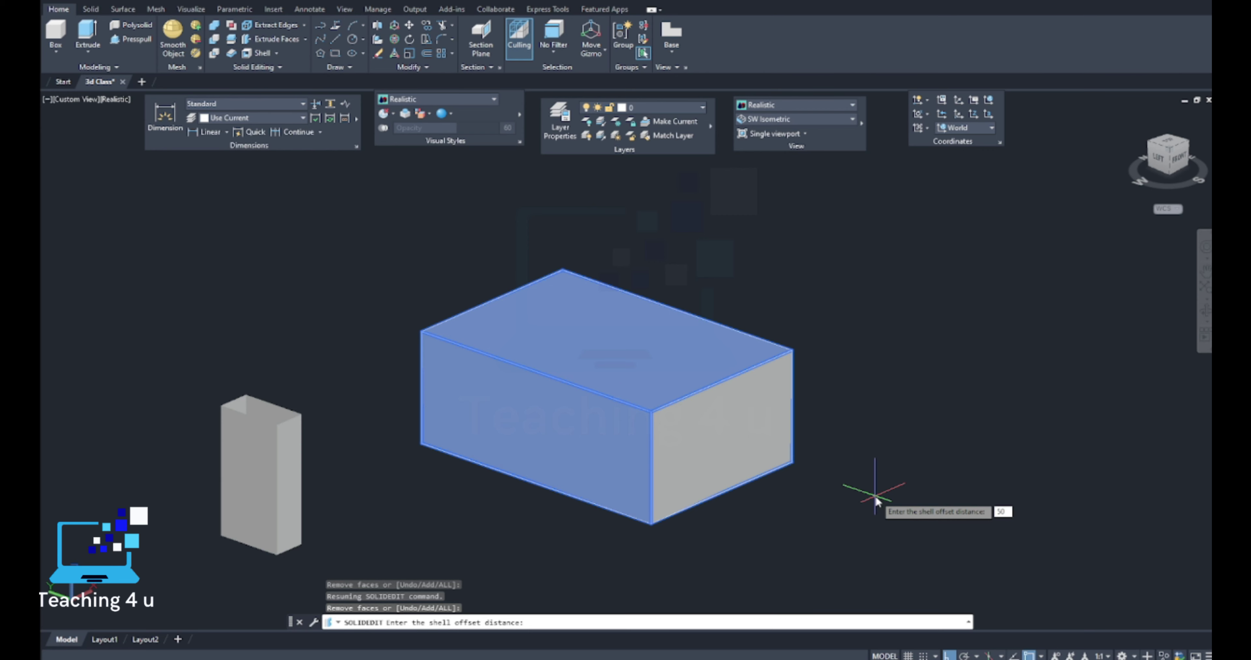
key("Return")
key("Return")
key("Return")
scroll(858, 486, "up", 3)
mouse_move(858, 485)
middle_mouse_down("shift")
mouse_move(583, 466)
mouse_move(693, 437)
mouse_move(711, 394)
middle_mouse_up("shift")
scroll(583, 466, "down", 5)
left_click(711, 393)
key("Escape")
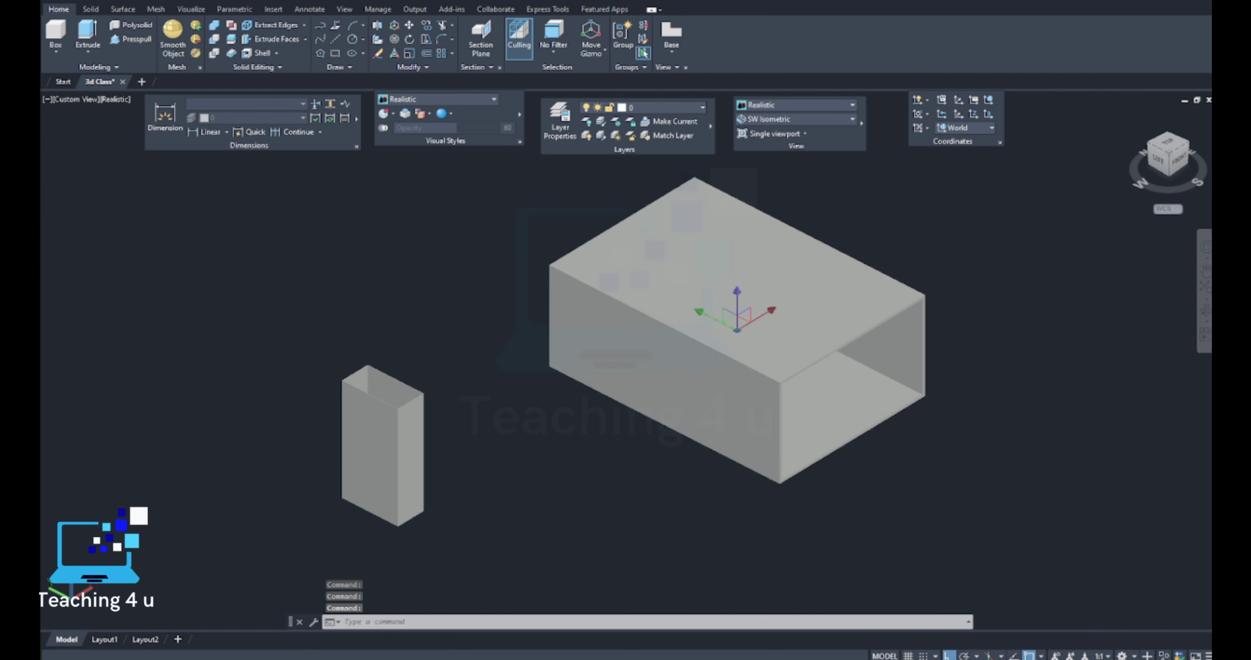
scroll(707, 398, "down", 2)
middle_click_drag(441, 183, 315, 183)
Draw a tall cylinder to the right of the box by picking centre, radius and height.
left_click(58, 55)
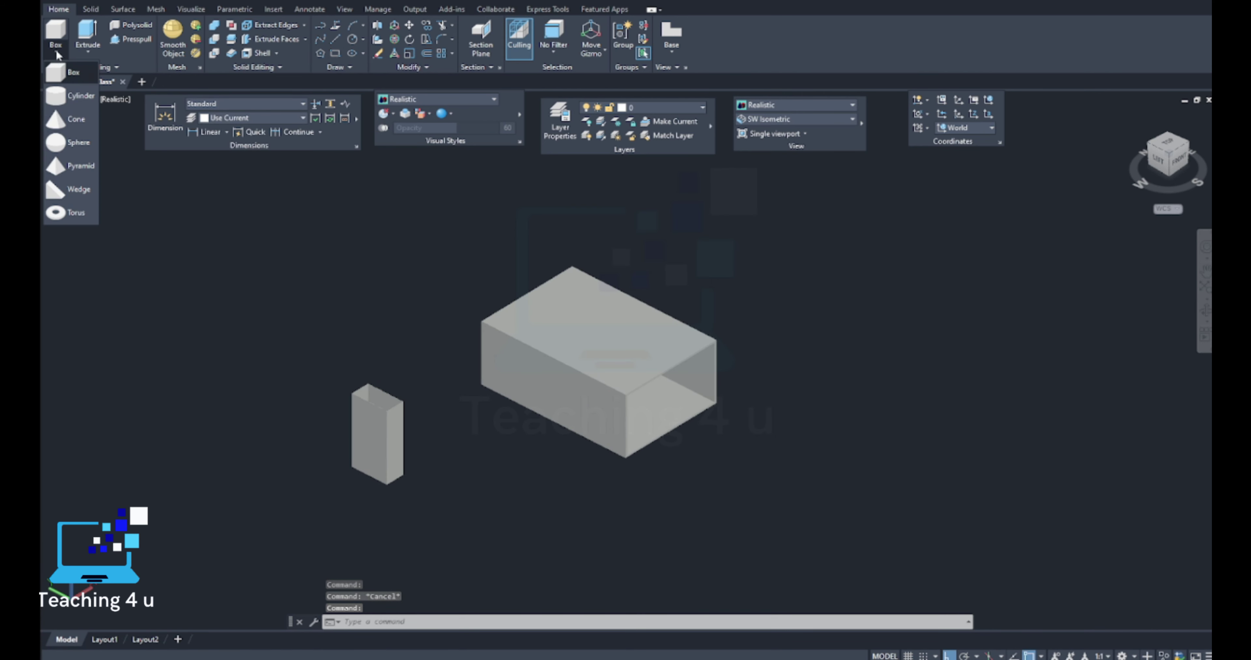
left_click(61, 95)
left_click(859, 410)
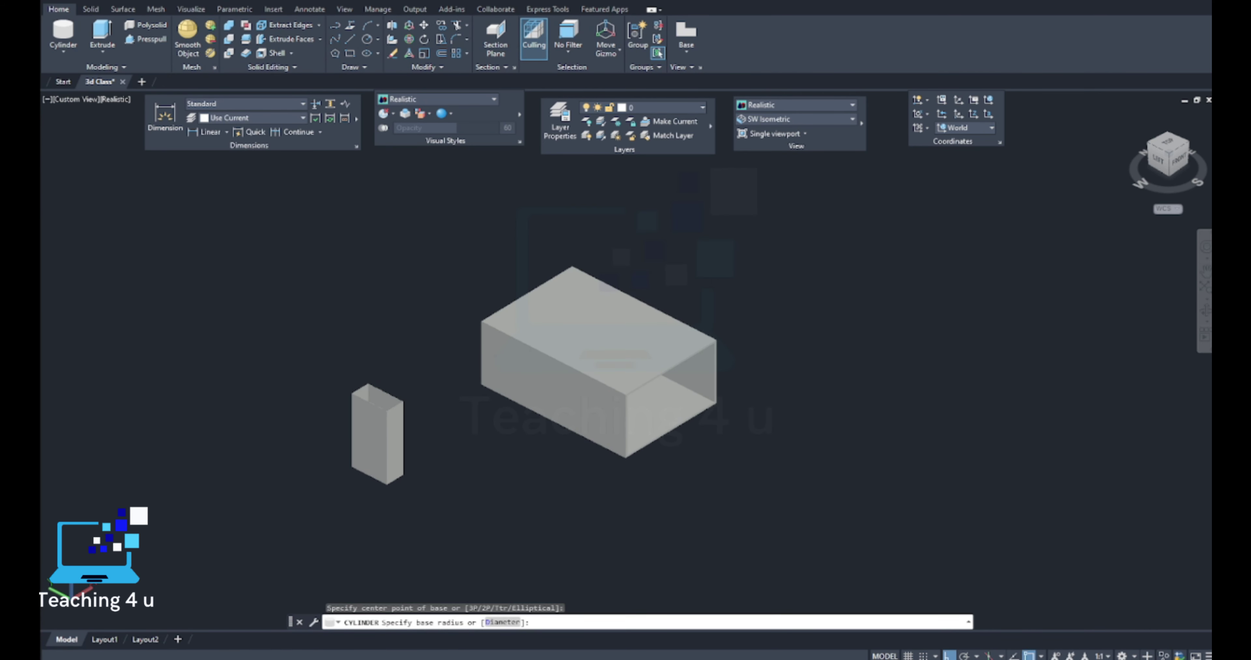
left_click(939, 439)
left_click(970, 290)
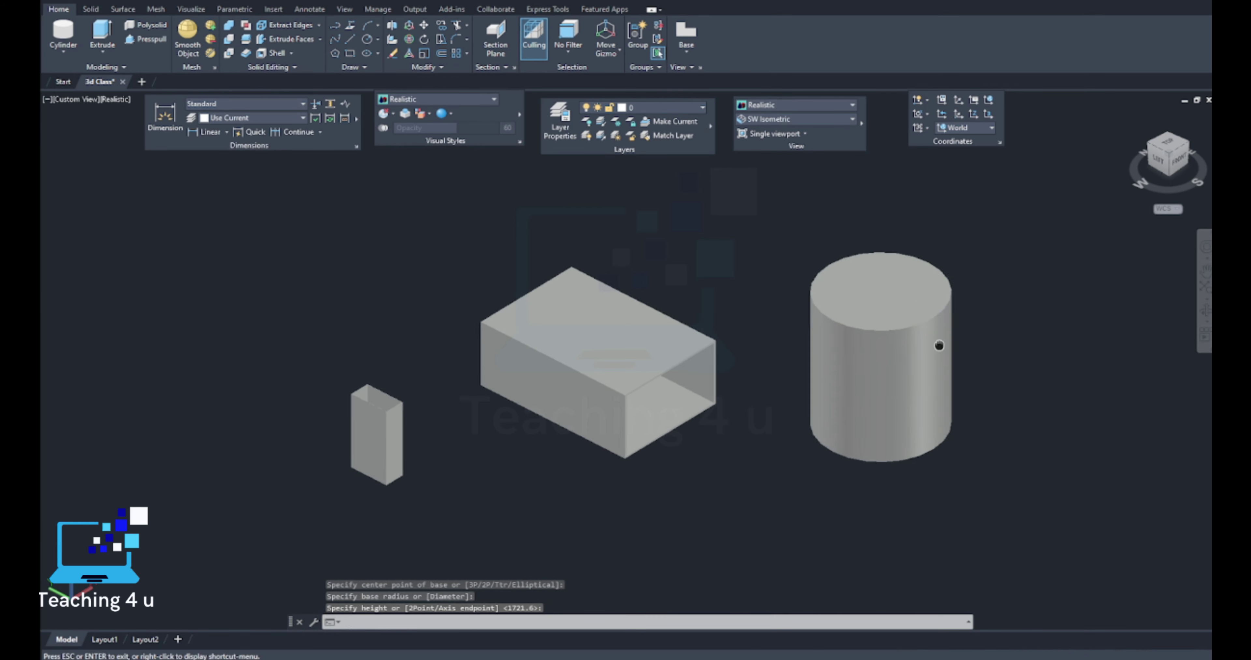
scroll(938, 346, "up", 3)
key("Escape")
key("Escape")
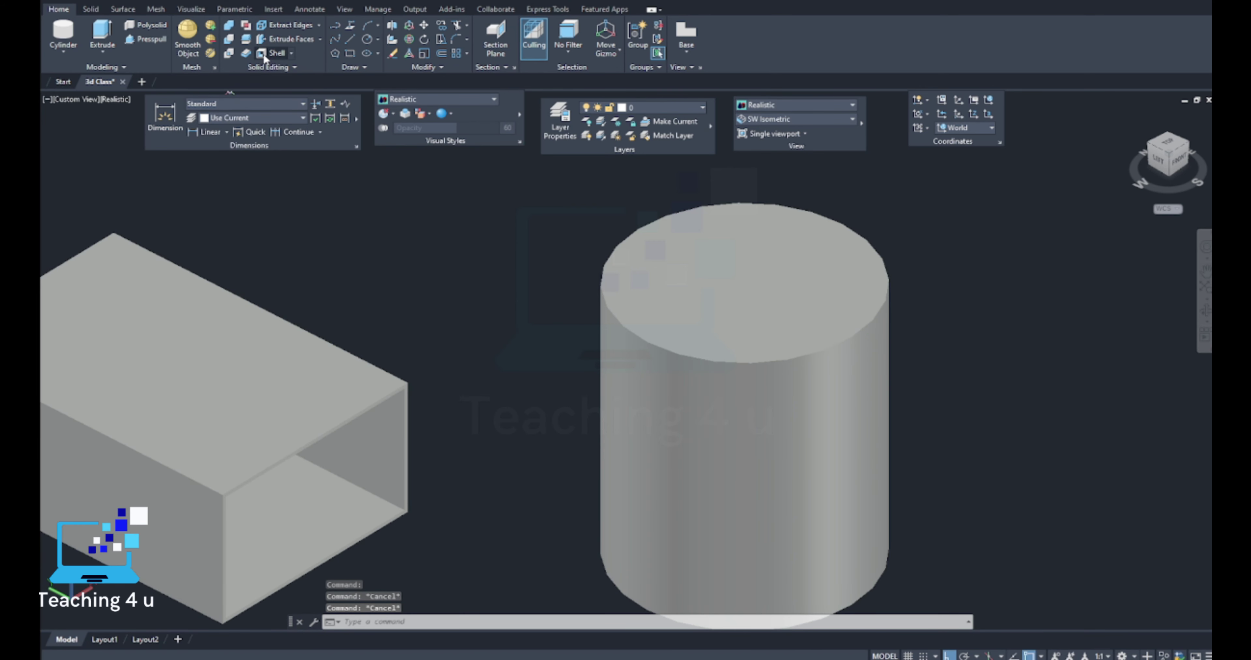
Select the cylinder for shelling and keep its bottom face closed.
left_click(265, 54)
left_click(808, 339)
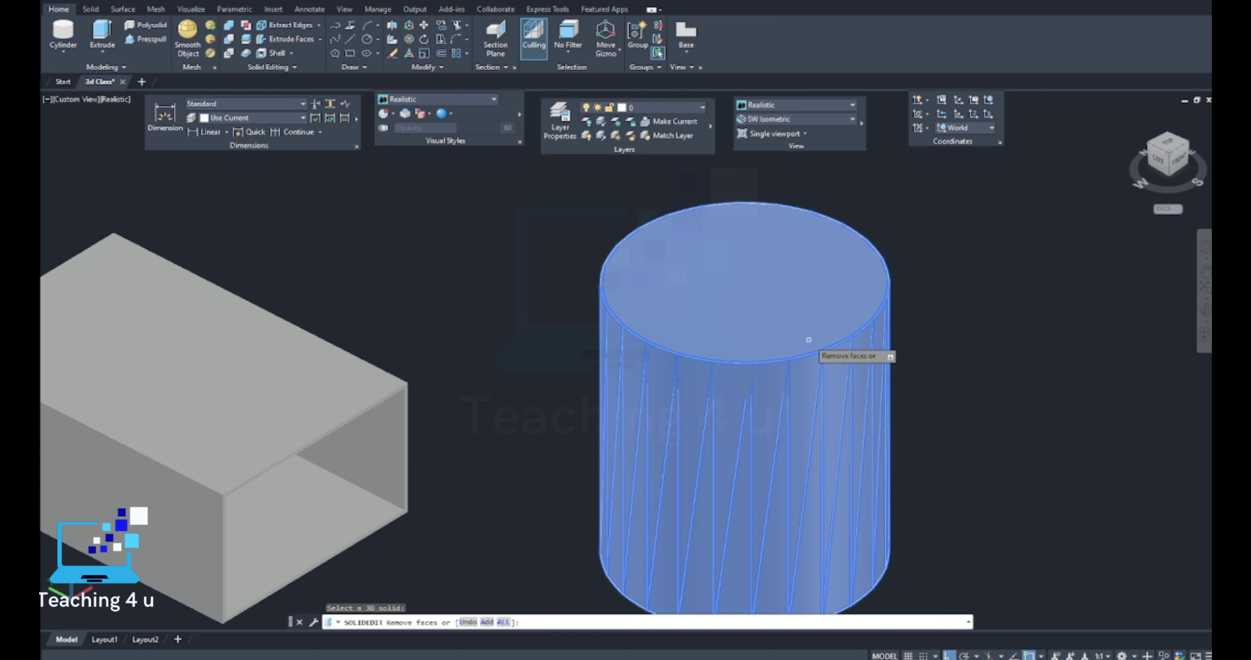
key("Return")
type("r")
key("Return")
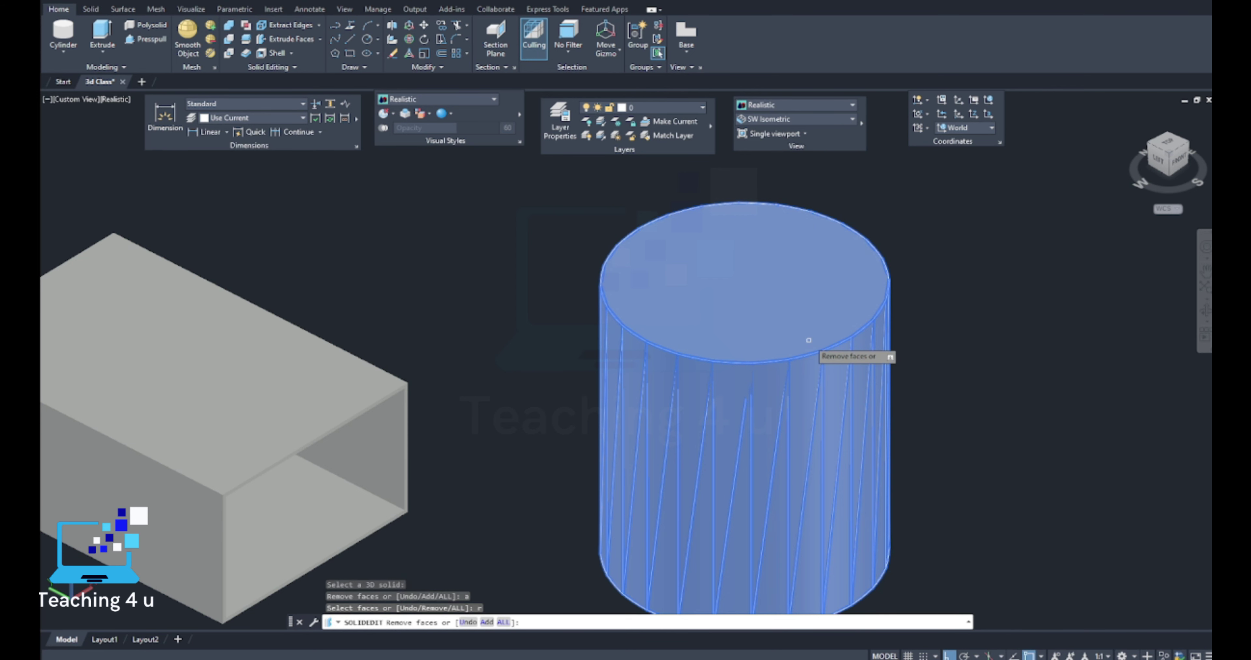
middle_click_drag(845, 420, 778, 534, "shift")
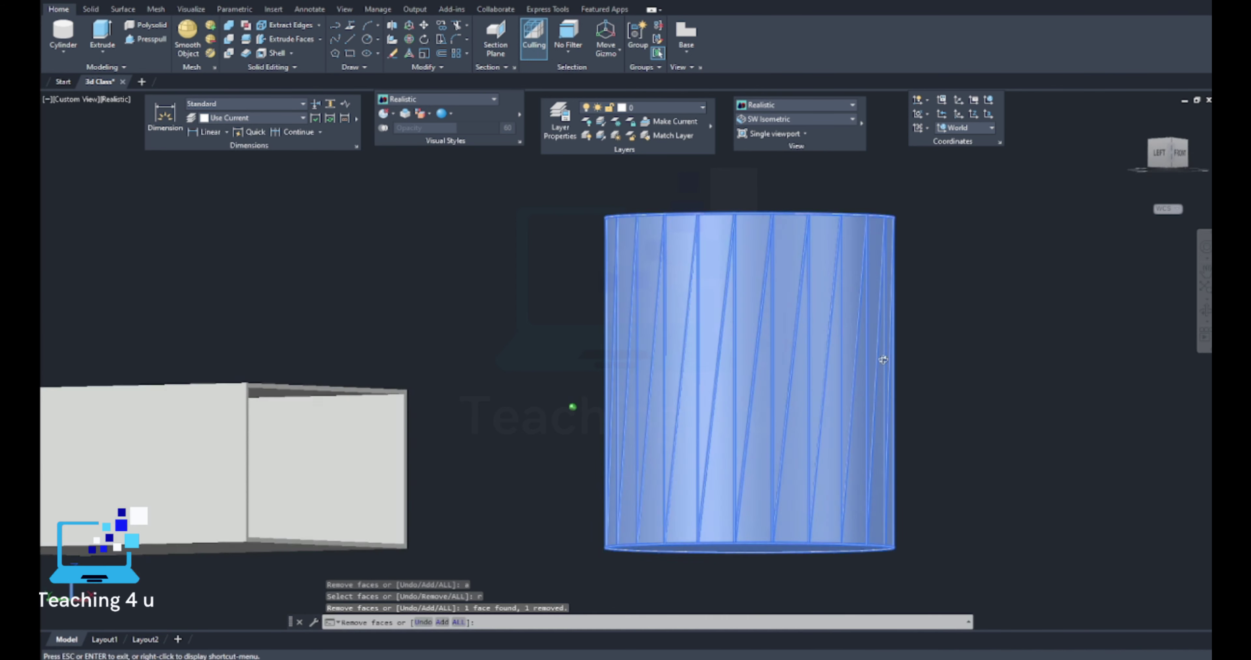
left_click(778, 534)
Accept the shell thickness so the cylinder becomes a hollow tube open at the top.
middle_click_drag(827, 421, 990, 448, "shift")
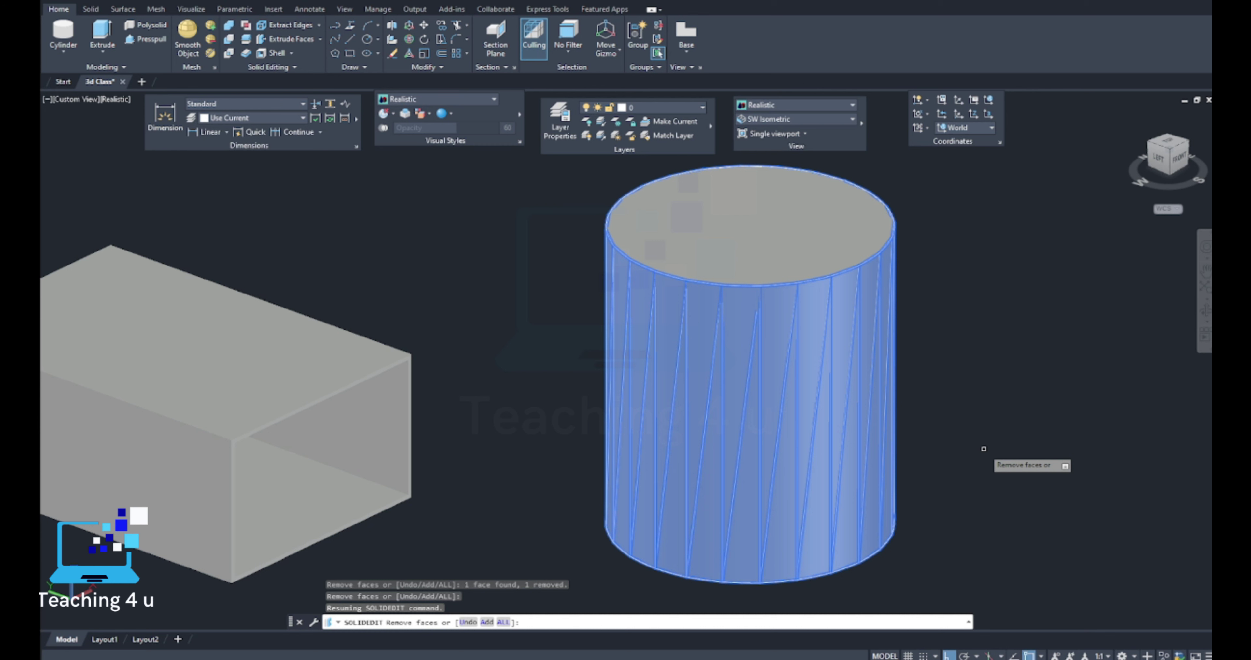
key("Return")
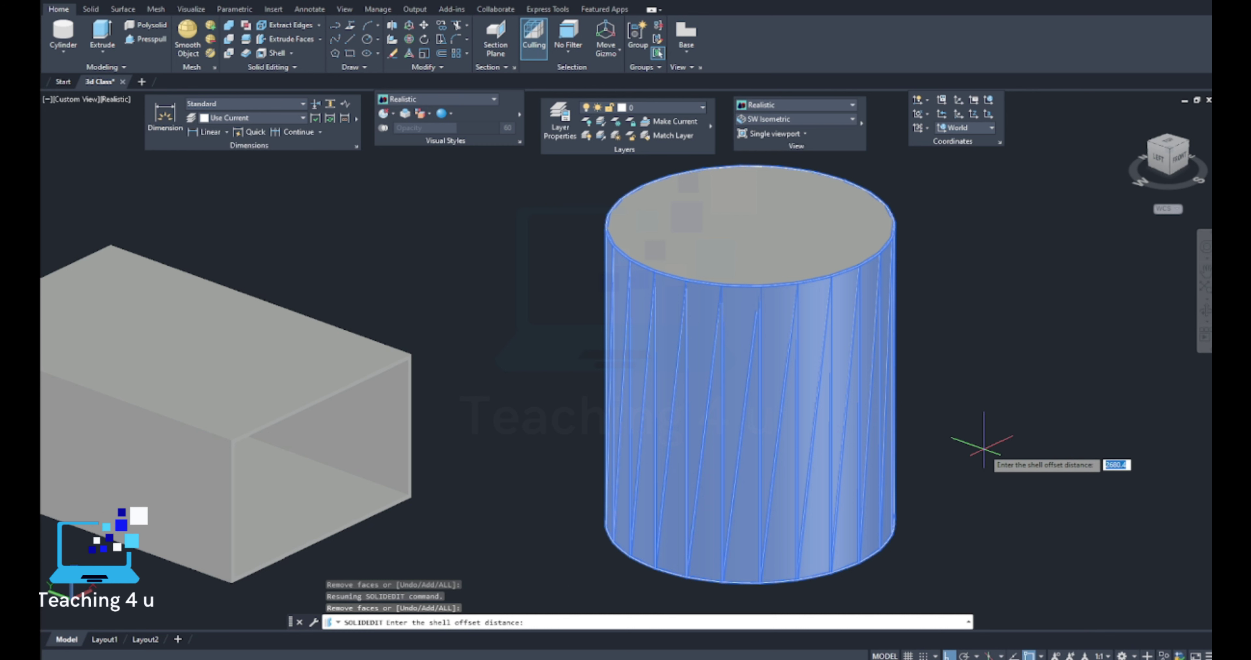
type("200")
key("Return")
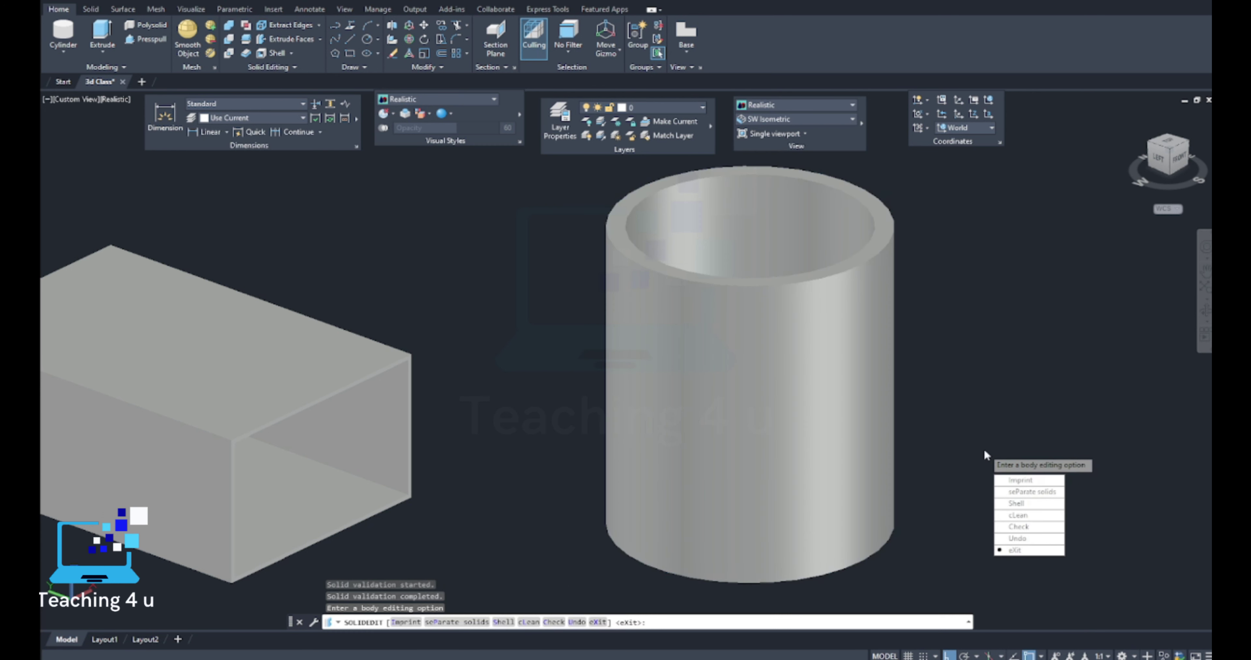
key("Return")
key("Return")
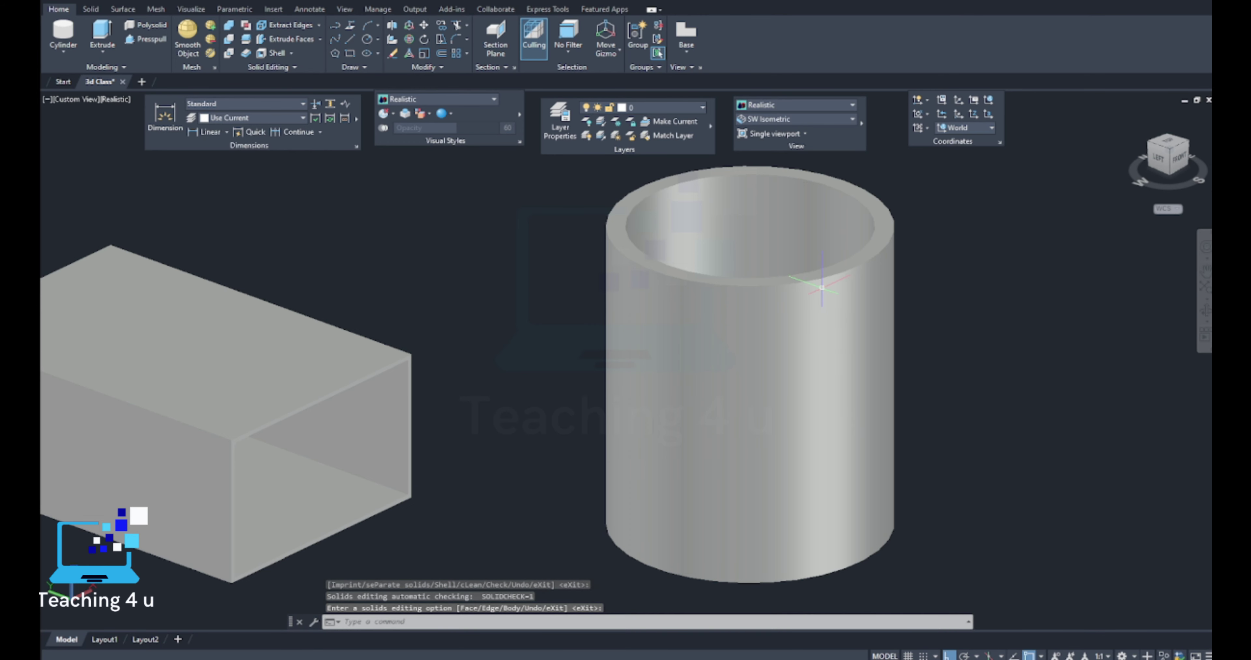
middle_click_drag(821, 292, 735, 352)
left_click(782, 123)
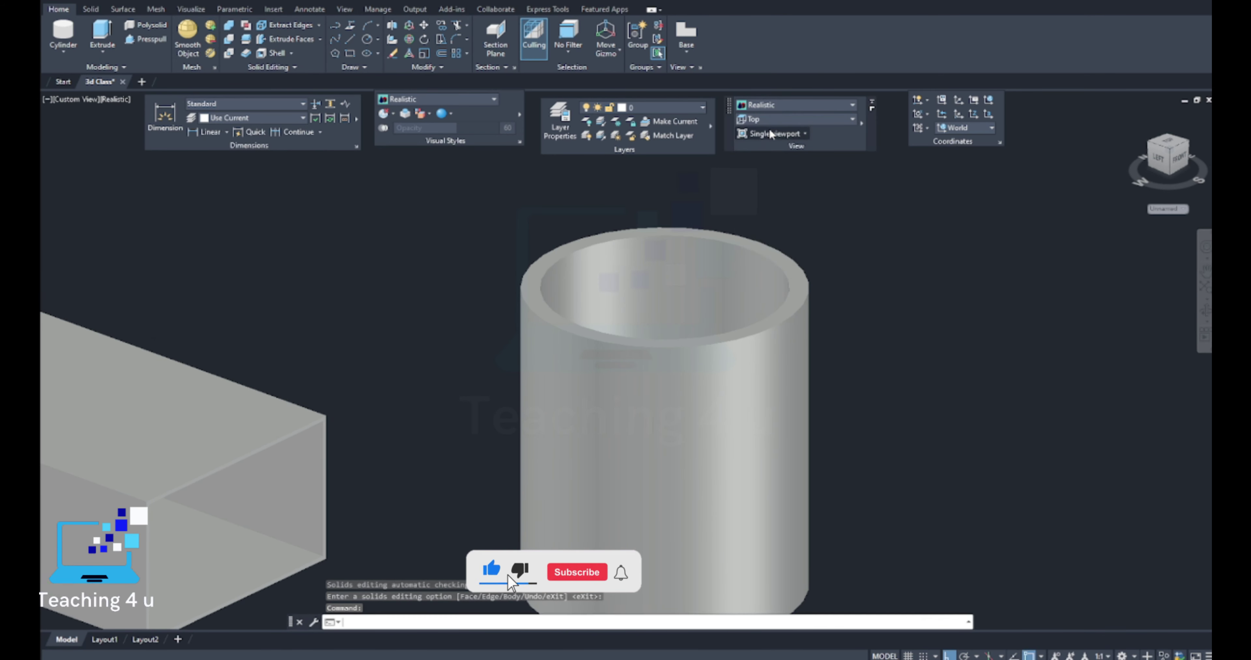
Switch to 2D Wireframe and add a 200.0 linear dimension on the cylinder's circles.
scroll(892, 256, "up", 5)
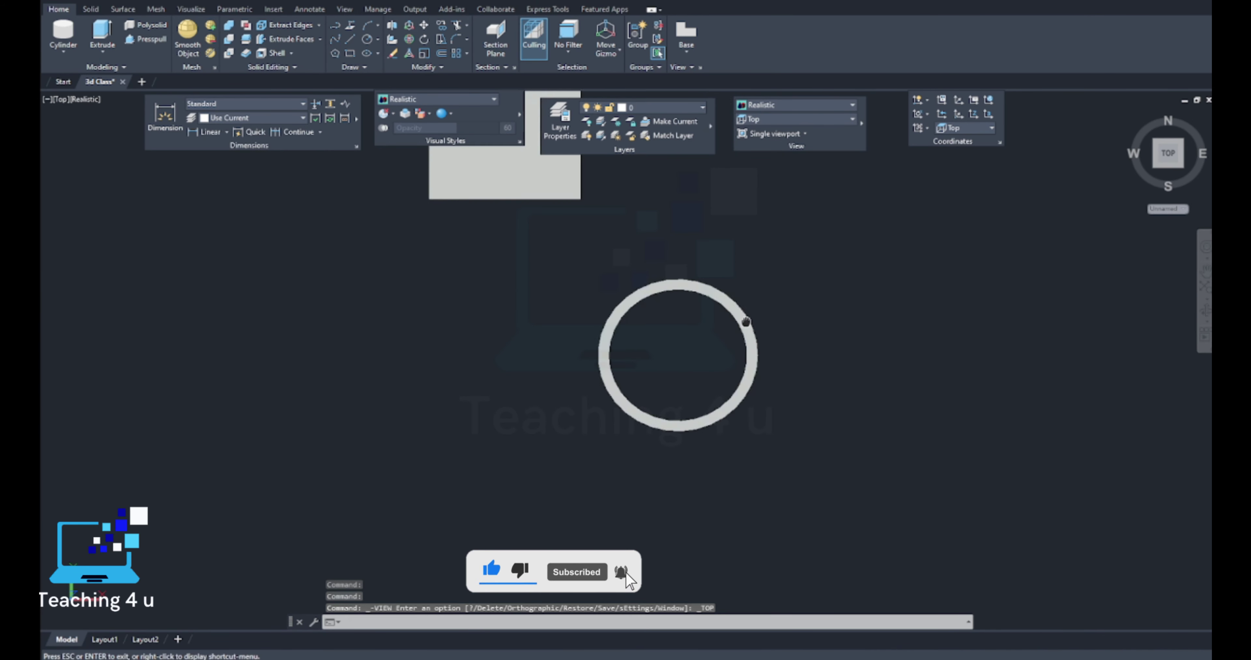
left_click(797, 105)
left_click(761, 127)
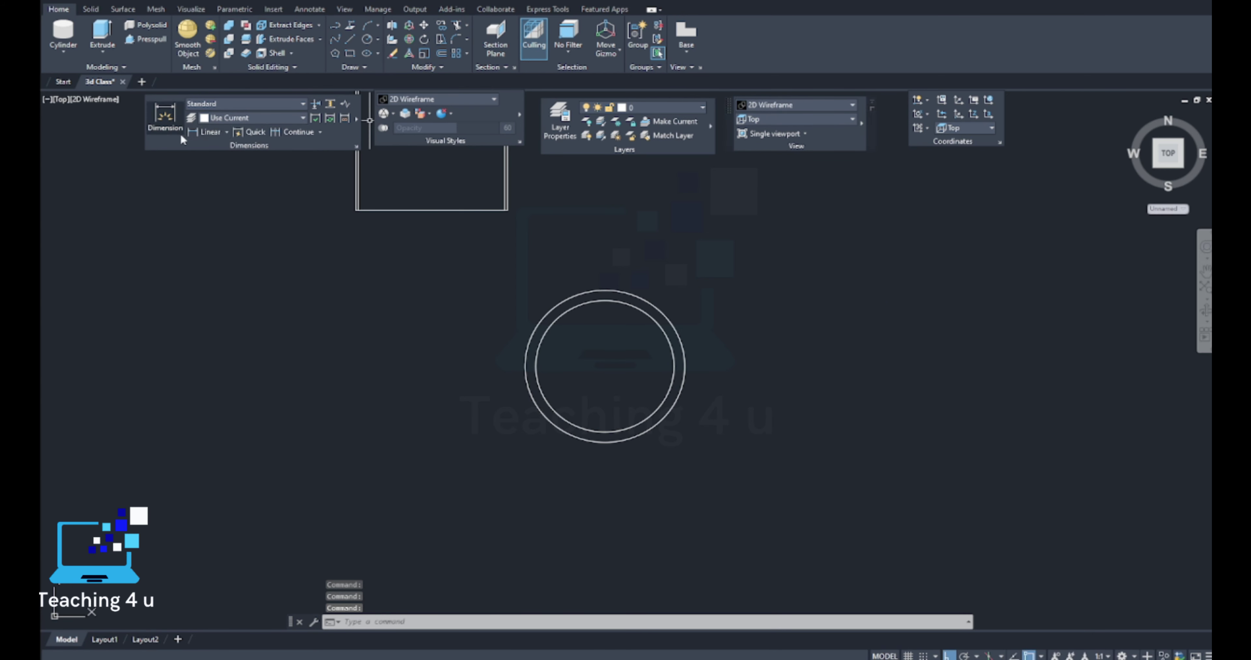
left_click(227, 132)
left_click(212, 151)
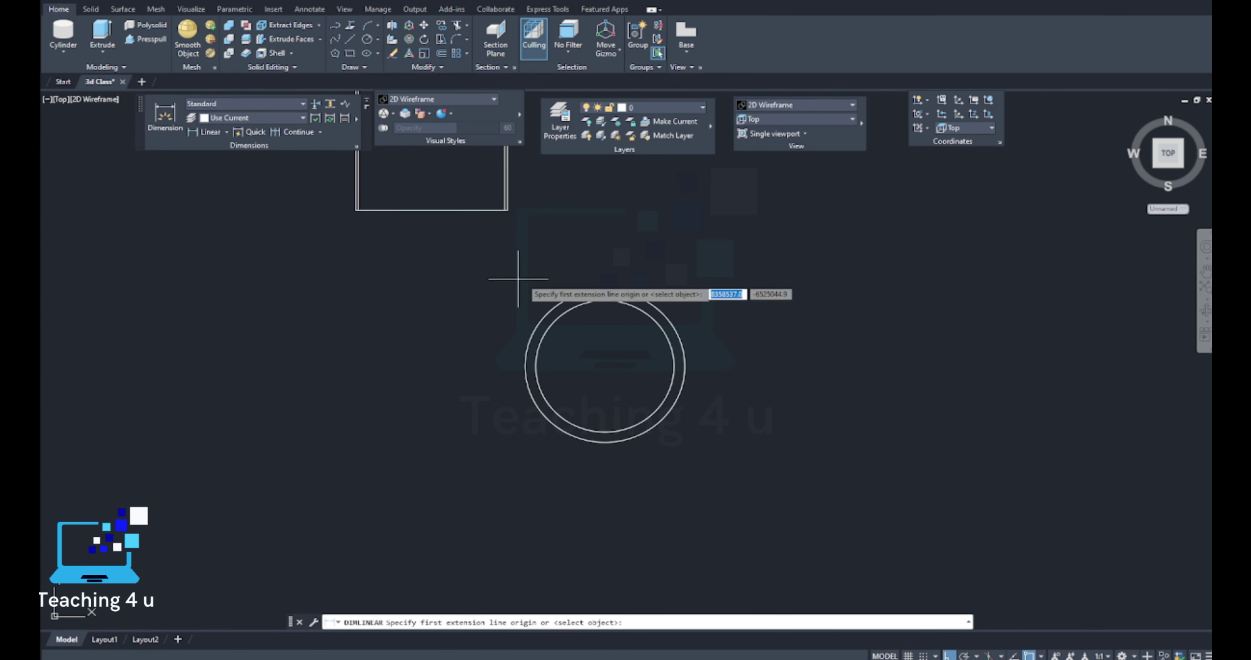
scroll(614, 291, "up", 4)
left_click(591, 311)
left_click(591, 285)
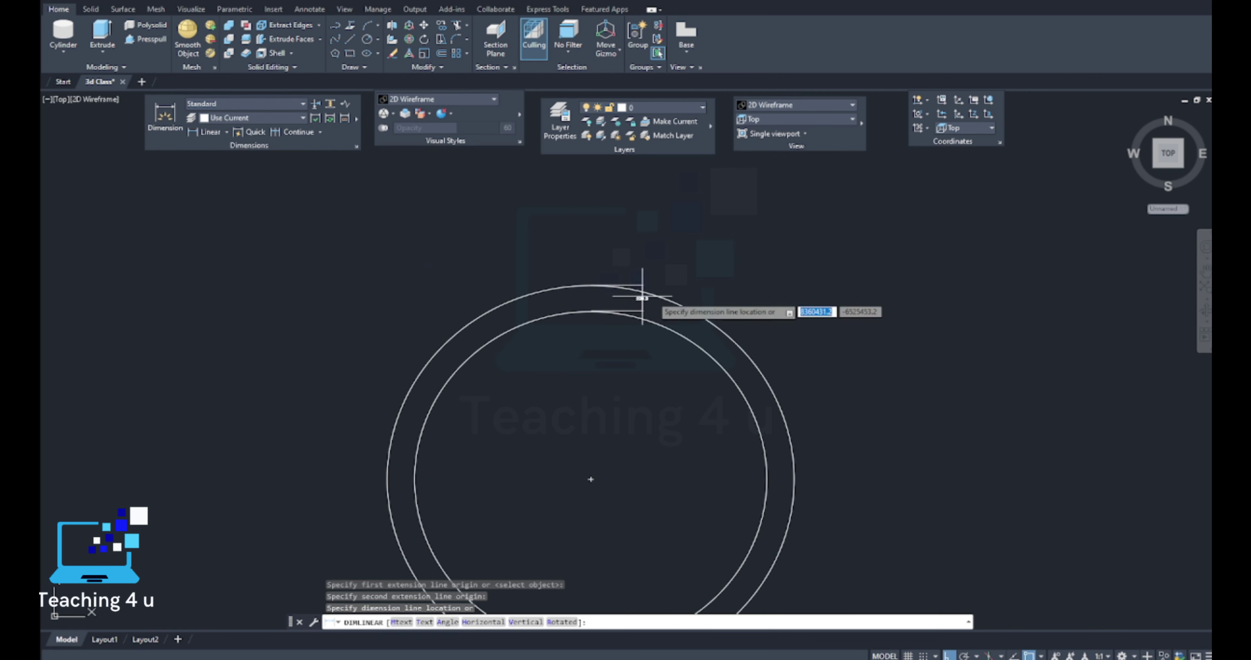
left_click(790, 318)
Return the solids to SW Isometric with the Realistic visual style.
scroll(790, 315, "up", 3)
scroll(789, 314, "down", 3)
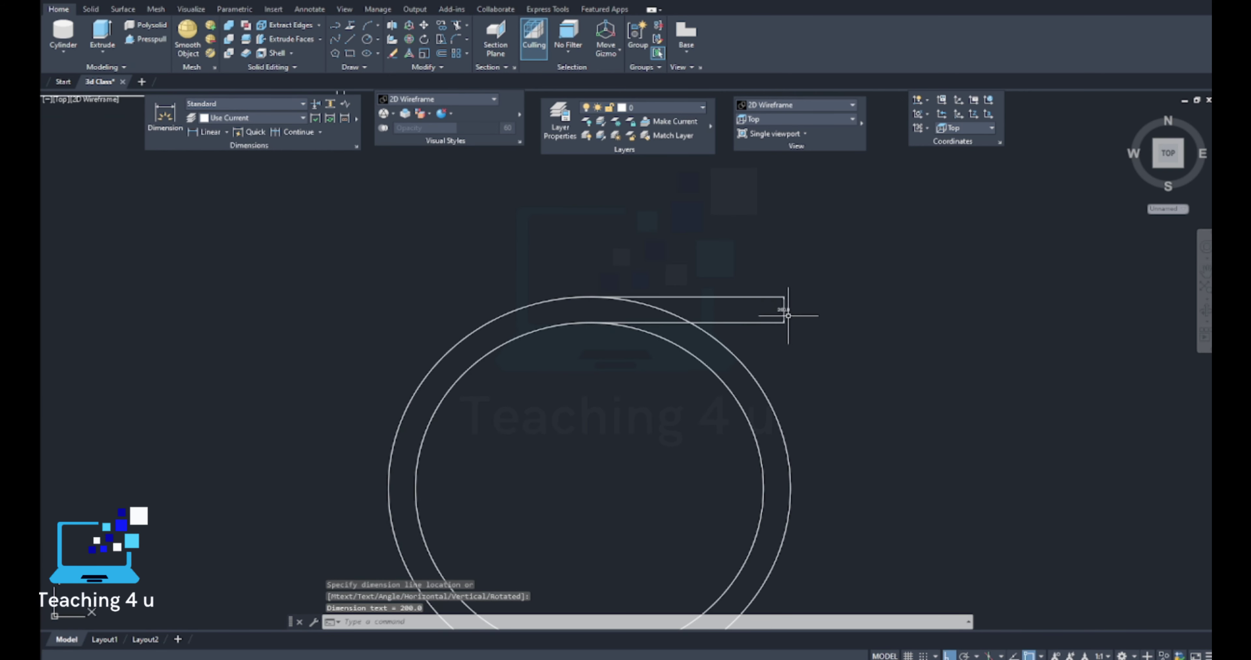
scroll(790, 309, "down", 3)
middle_click_drag(801, 286, 785, 156, "shift")
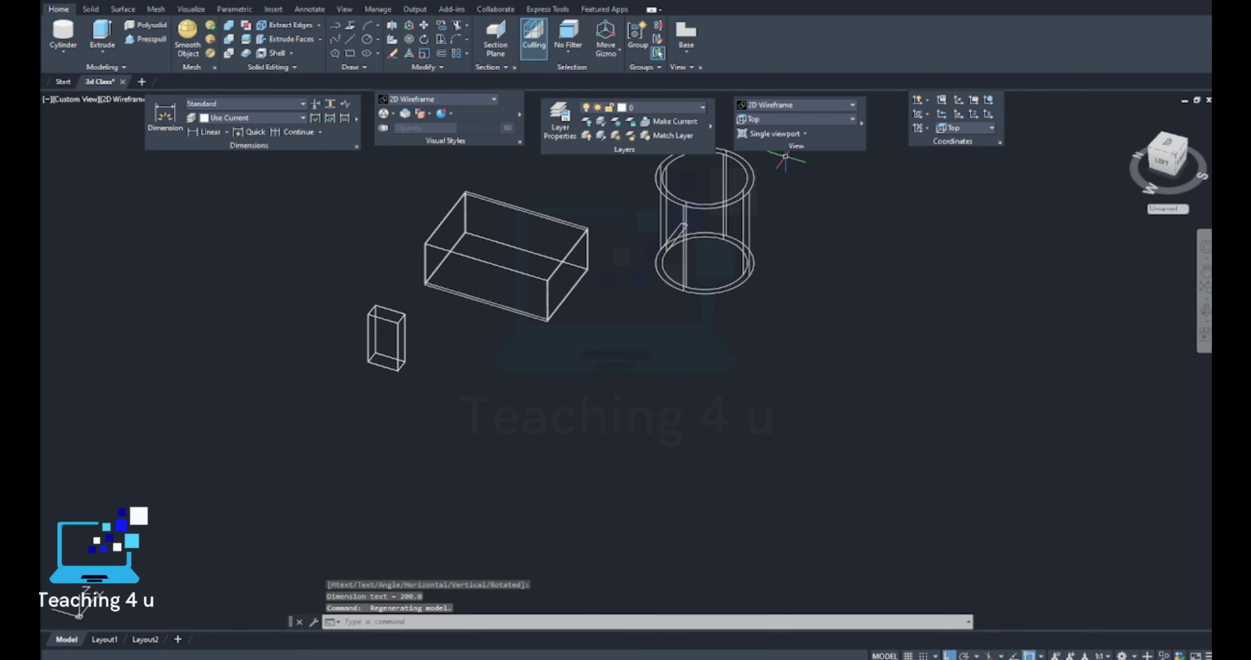
left_click(797, 119)
left_click(772, 203)
scroll(724, 267, "down", 3)
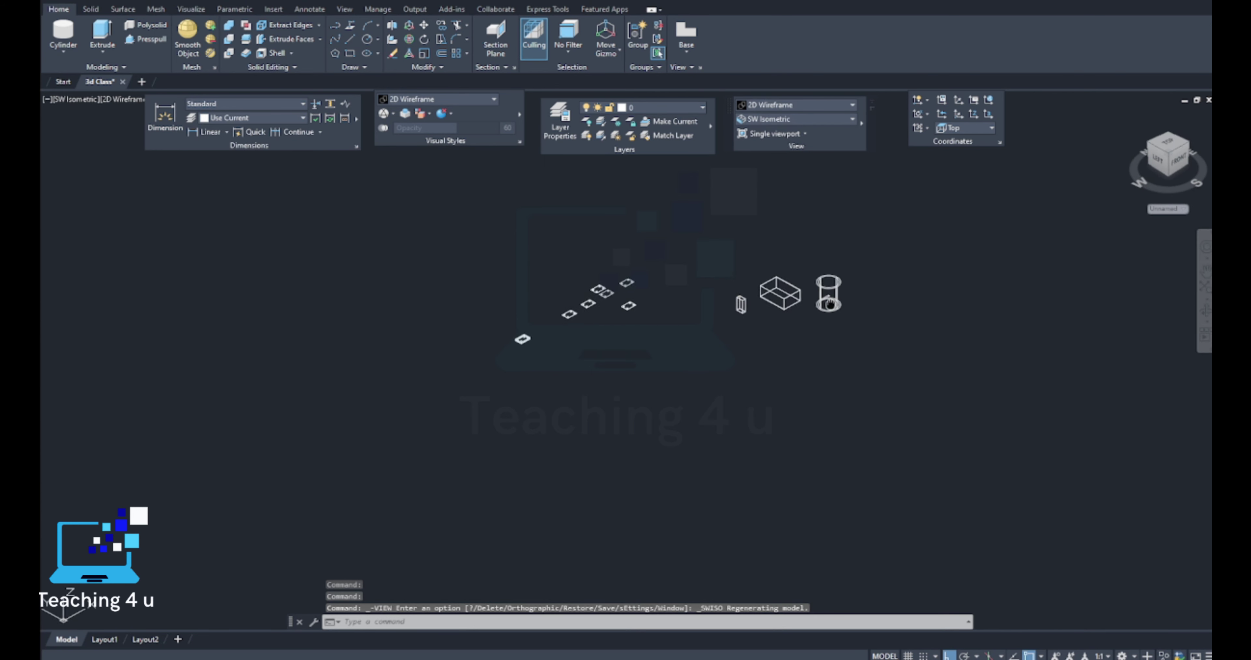
left_click(810, 112)
left_click(912, 136)
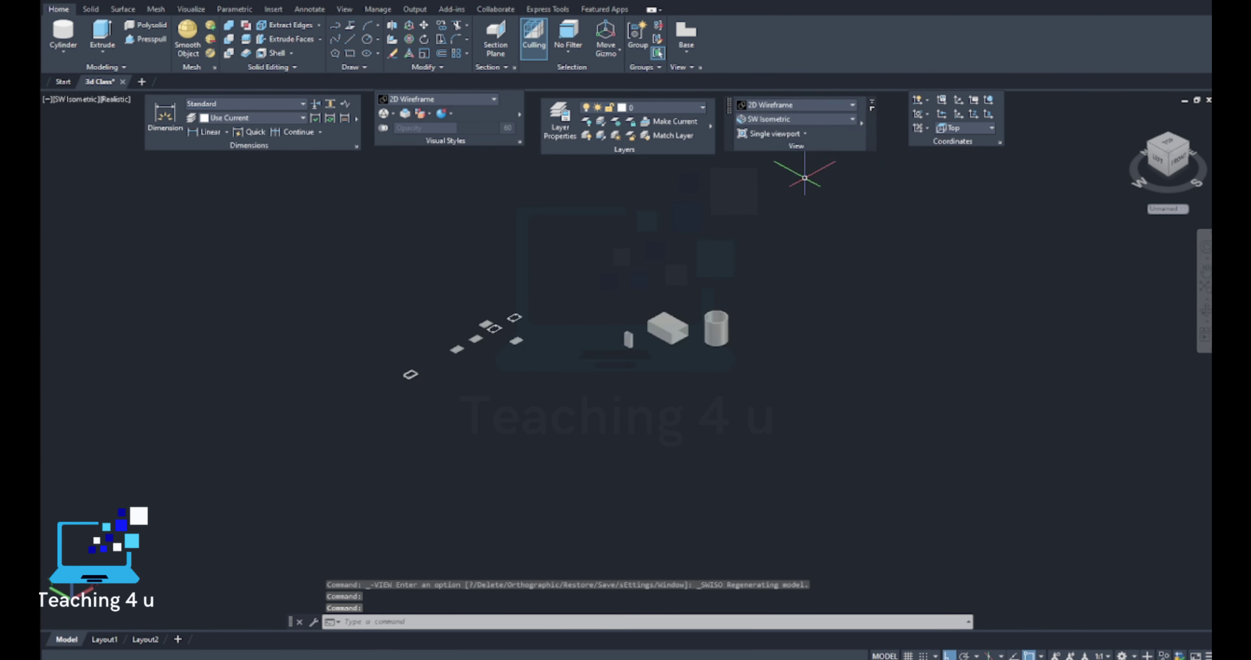
left_click(102, 53)
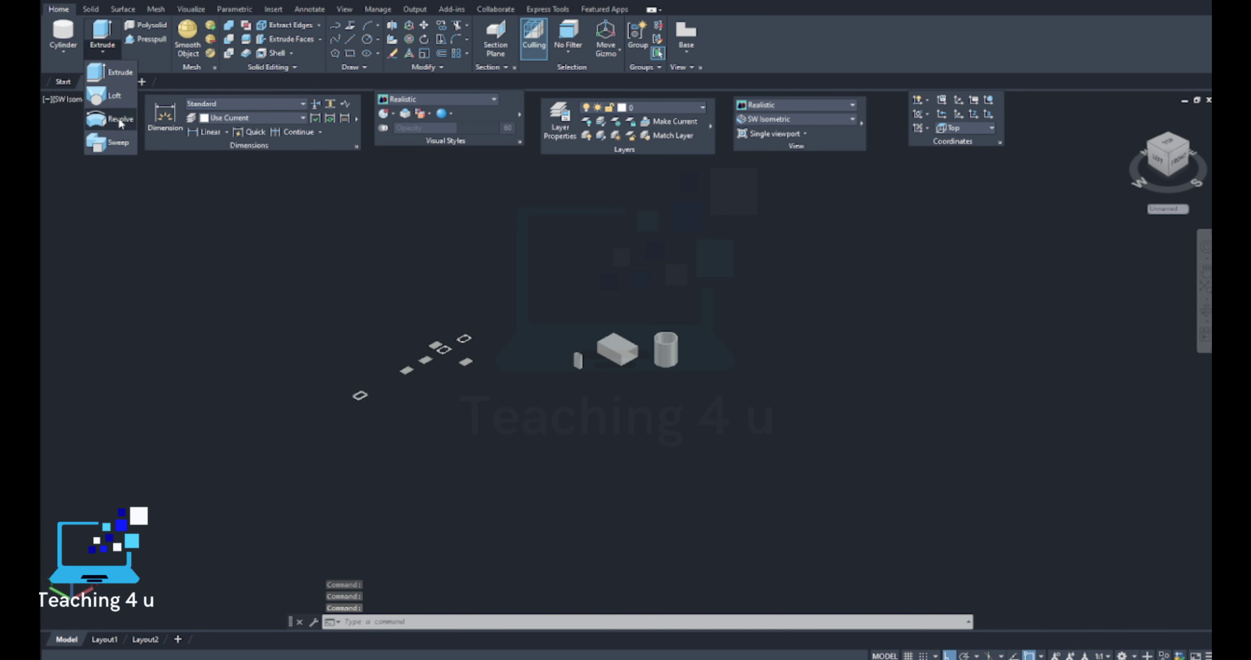
left_click(62, 53)
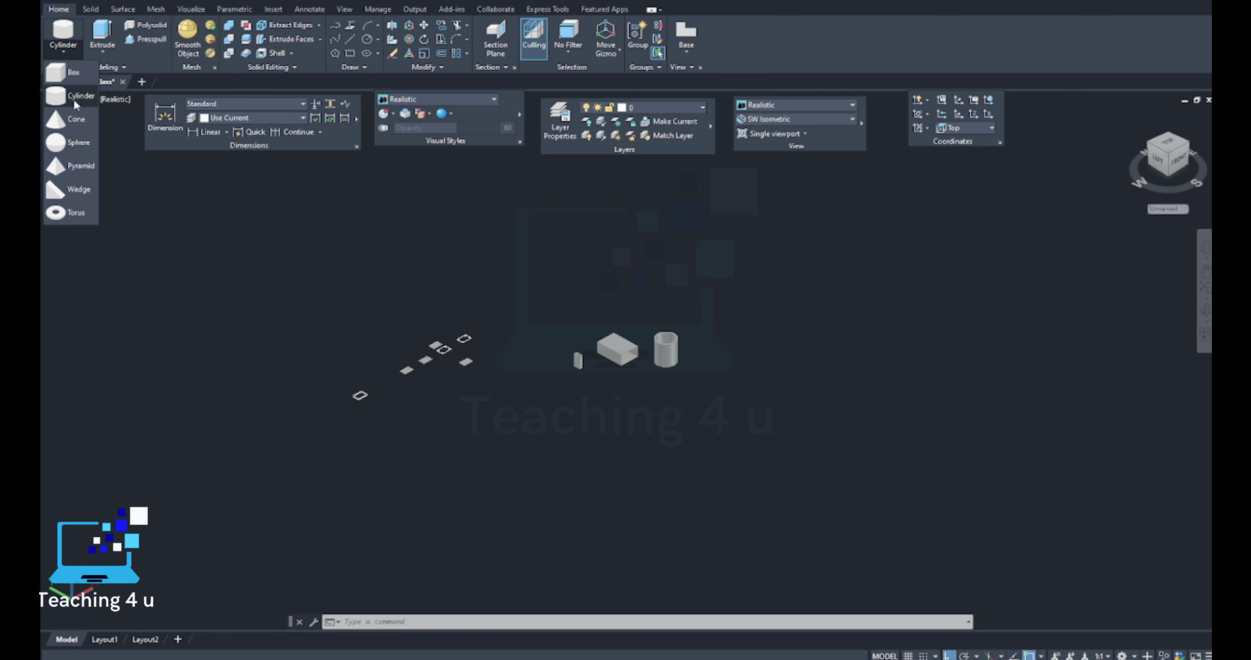
key("Escape")
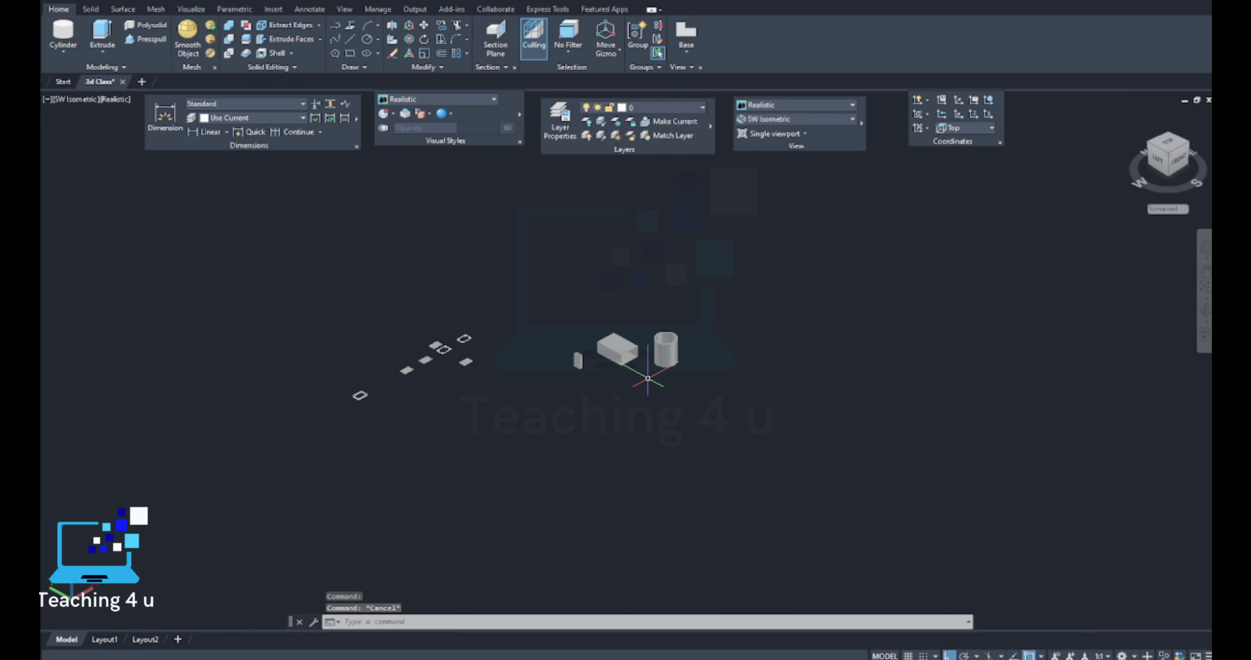
middle_click_drag(648, 377, 680, 401)
middle_click_drag(844, 477, 773, 420)
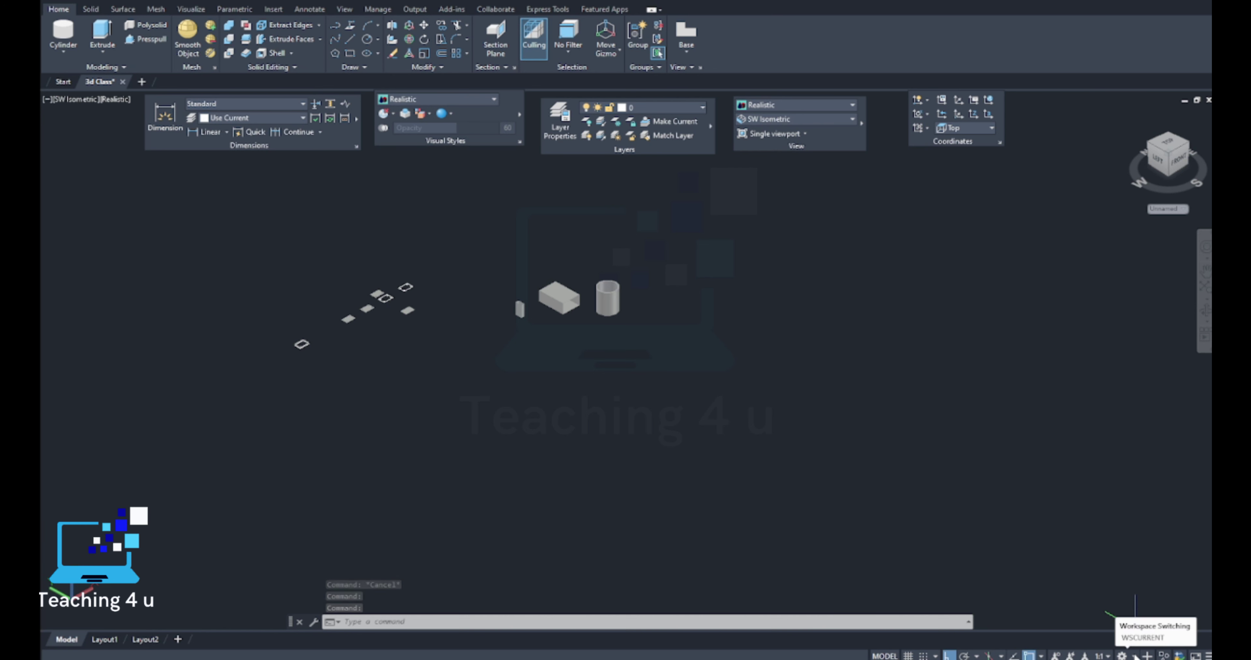
left_click(1122, 656)
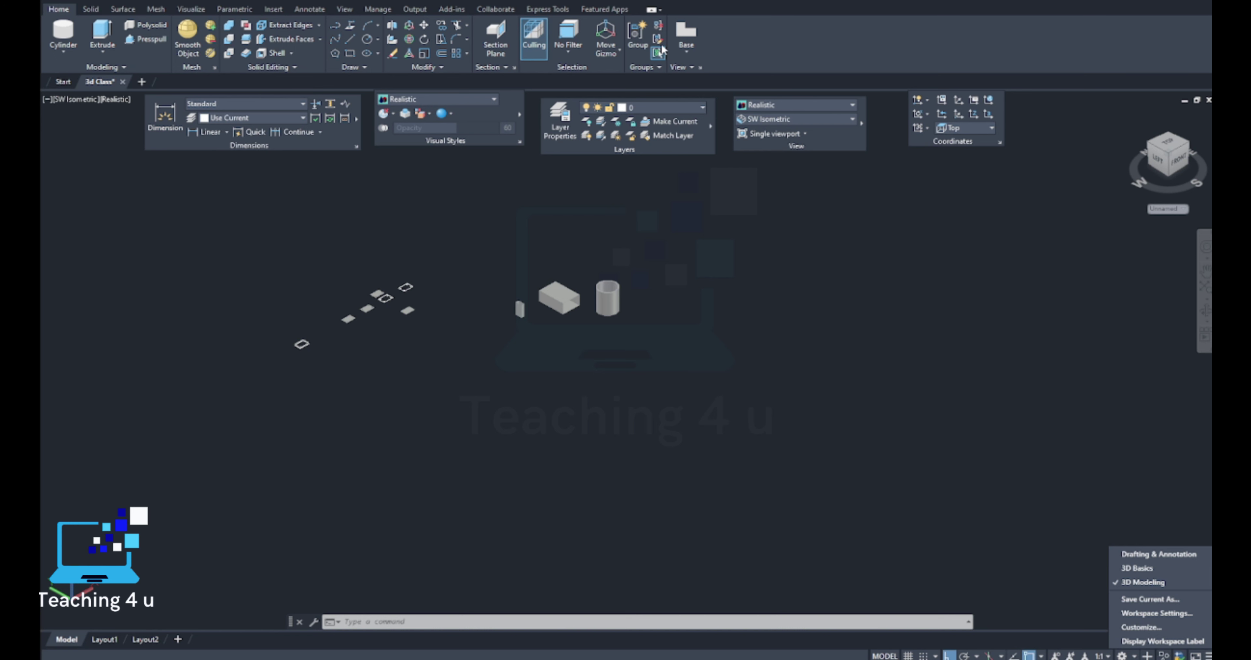
key("Escape")
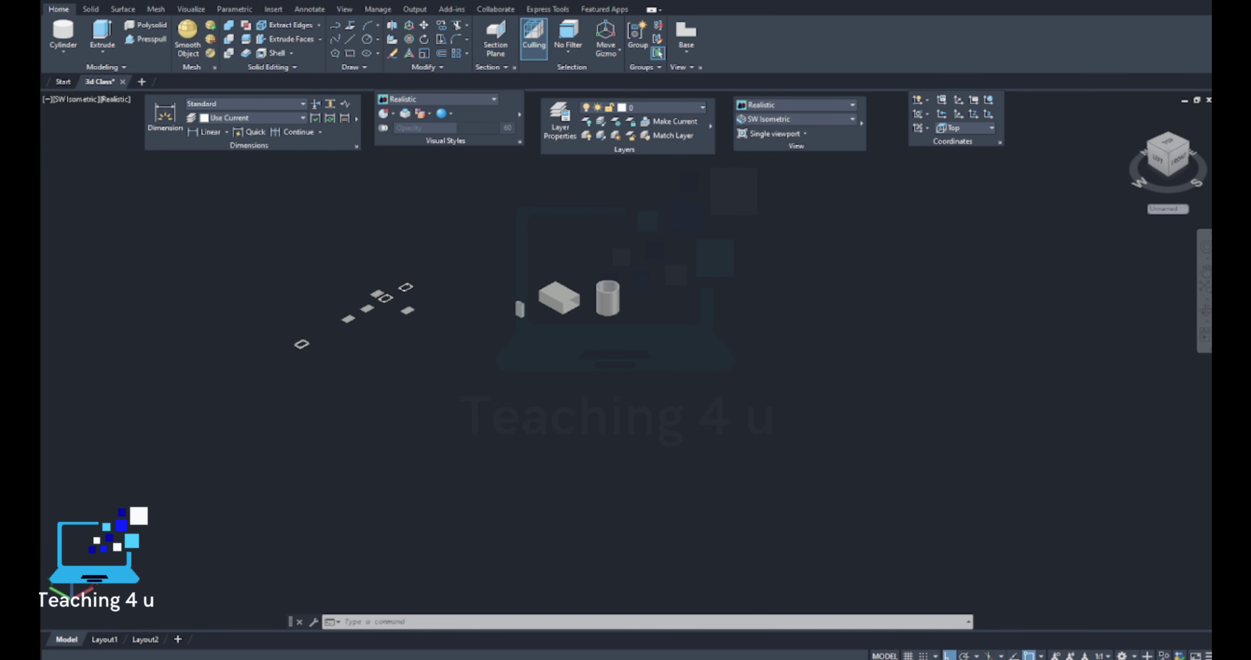
middle_click_drag(495, 555, 654, 489)
scroll(783, 194, "up", 2)
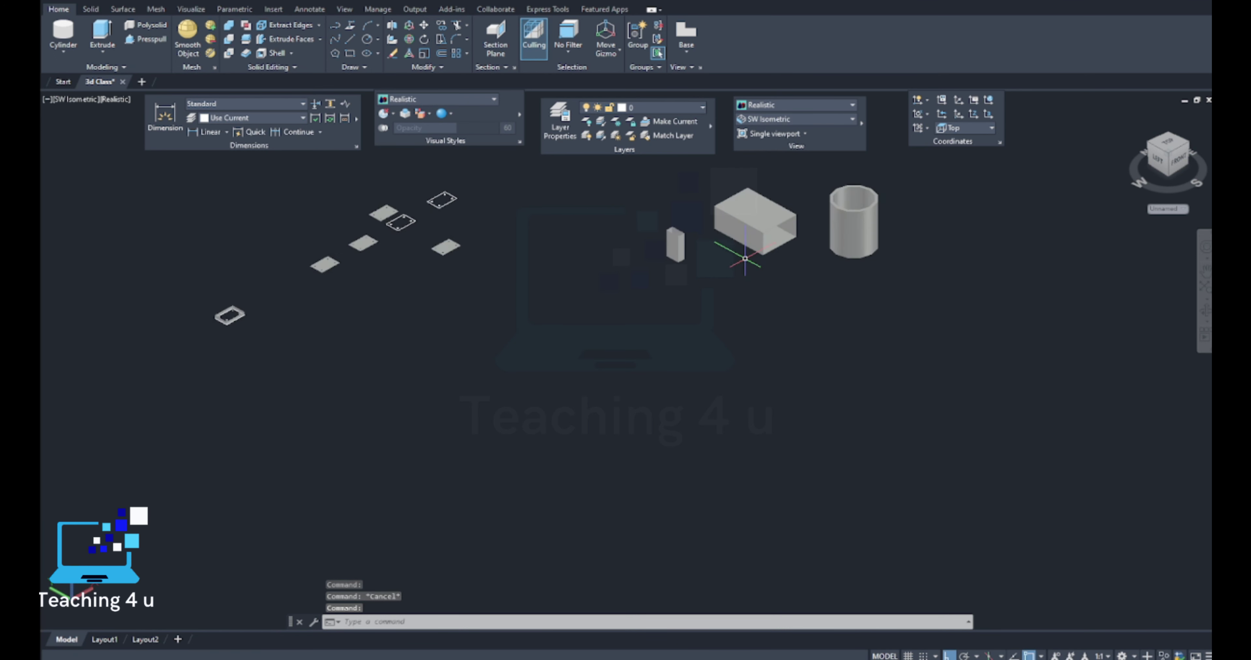
scroll(783, 194, "up", 3)
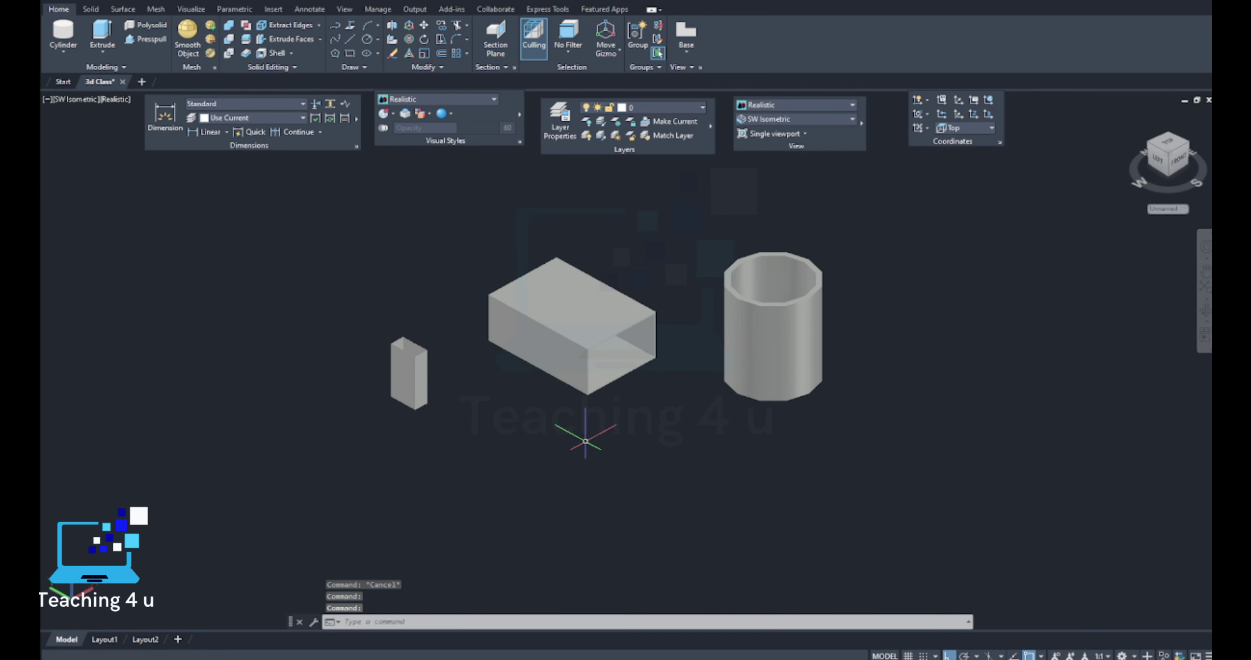
Go to Layout1 and activate its viewport with the box and cylinder in view.
left_click(103, 639)
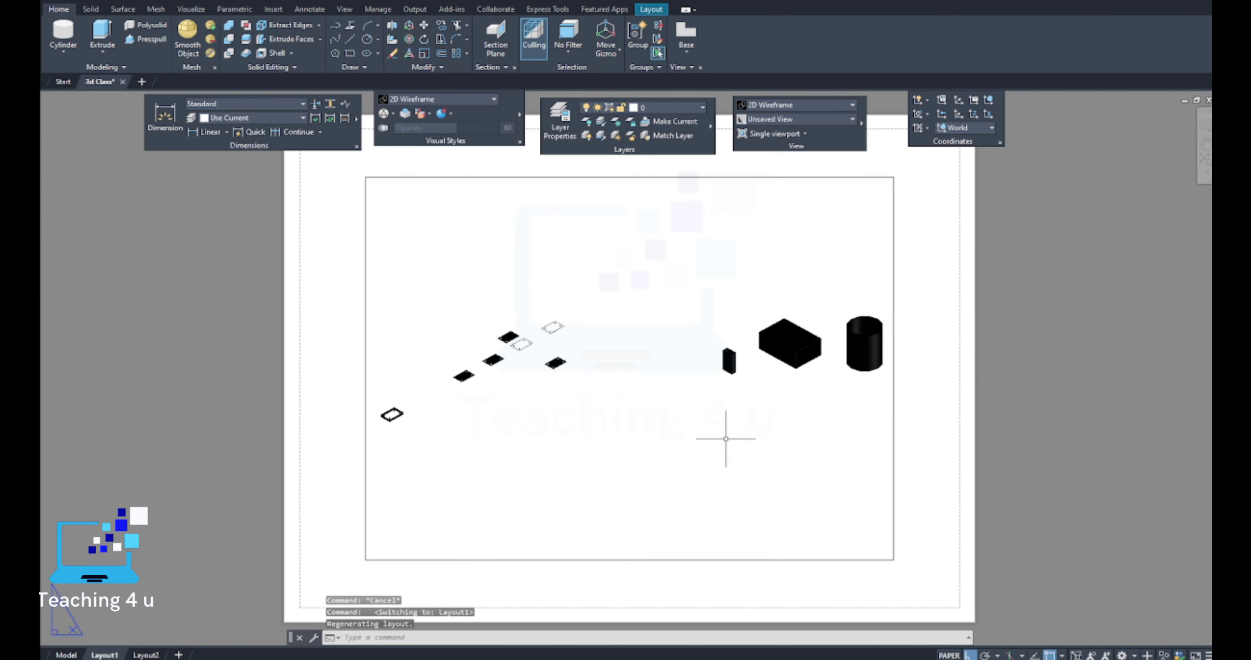
double_click(726, 438)
middle_click_drag(759, 429, 500, 439)
scroll(616, 369, "up", 2)
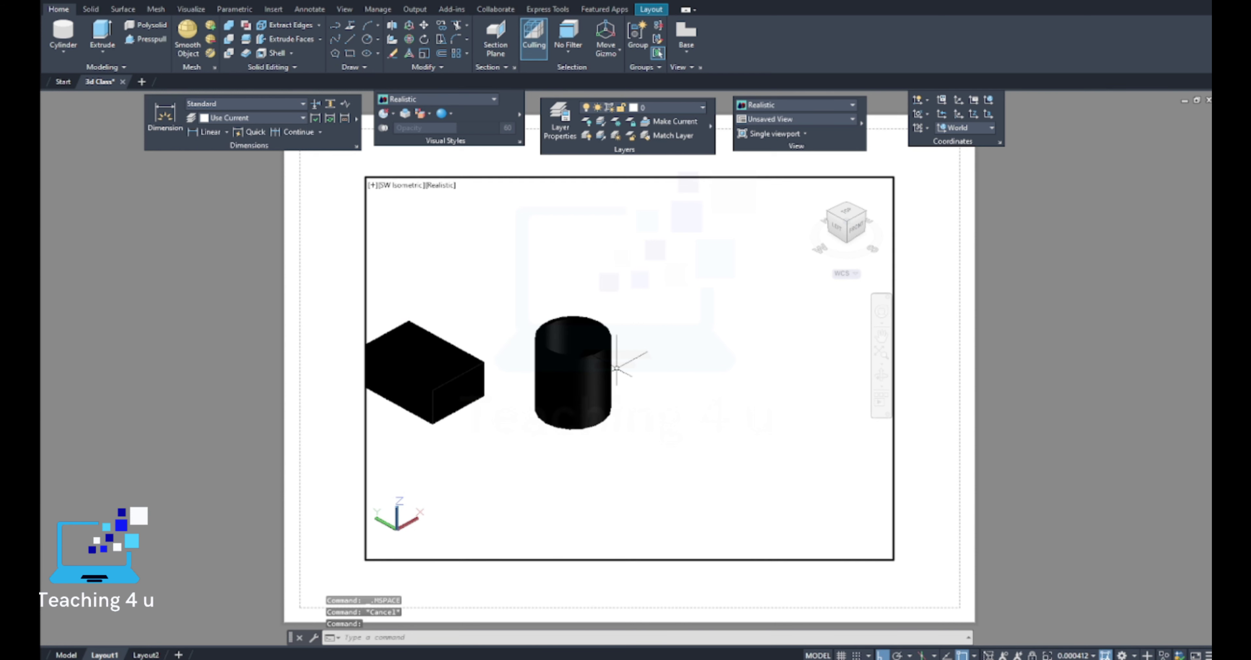
Move the cylinder away from the box with the MOVE command.
type("m")
key("Return")
left_click(597, 383)
key("Return")
left_click(535, 349)
scroll(675, 369, "down", 5)
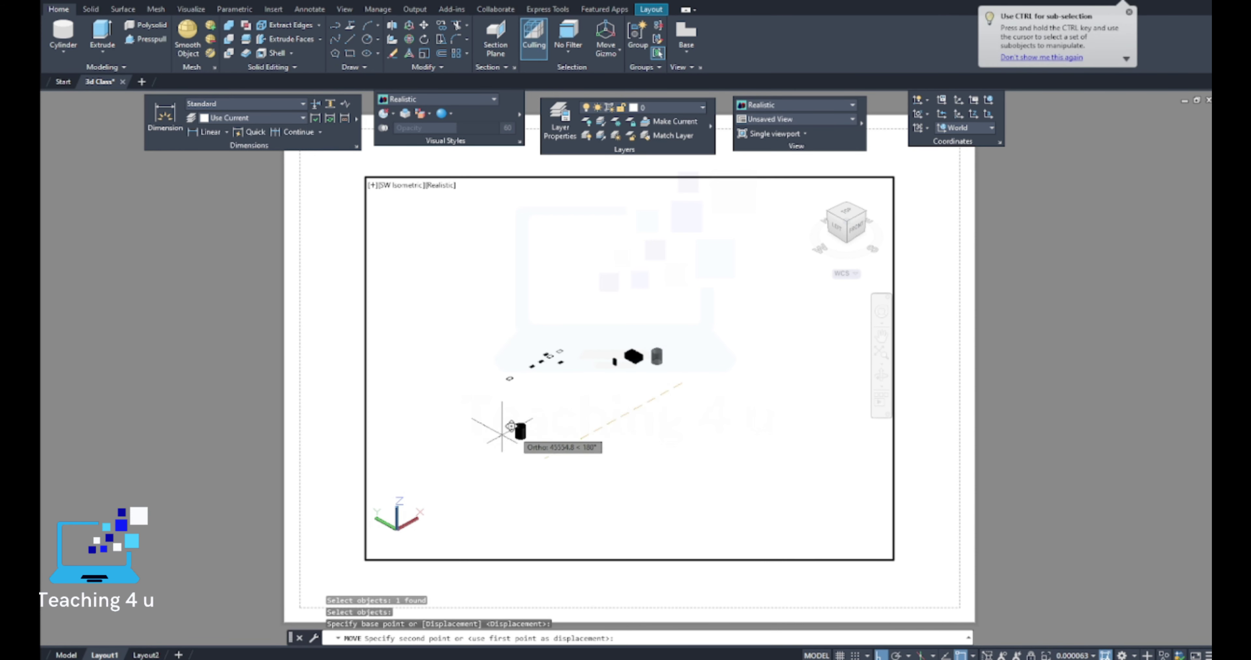
left_click(502, 427)
scroll(550, 404, "up", 2)
middle_click_drag(585, 371, 597, 374)
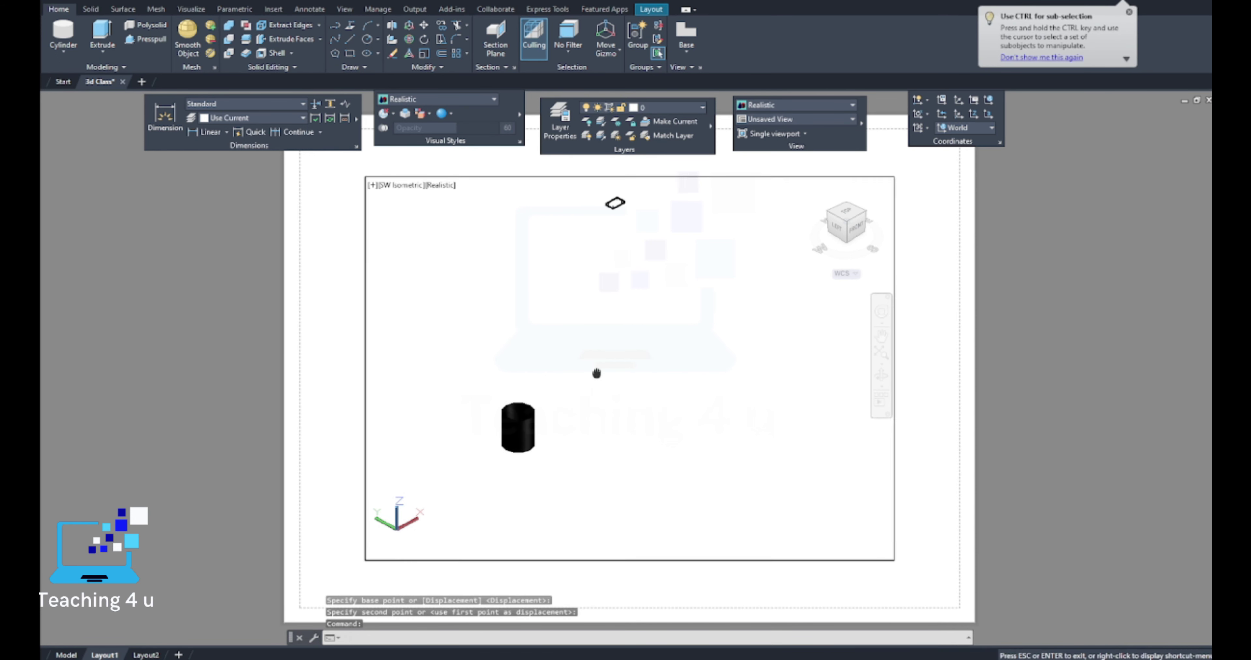
key("Escape")
Try a zoom window around the cylinder, then undo it.
type("z")
key("Return")
left_click(507, 358)
left_click(557, 444)
key("ctrl+z")
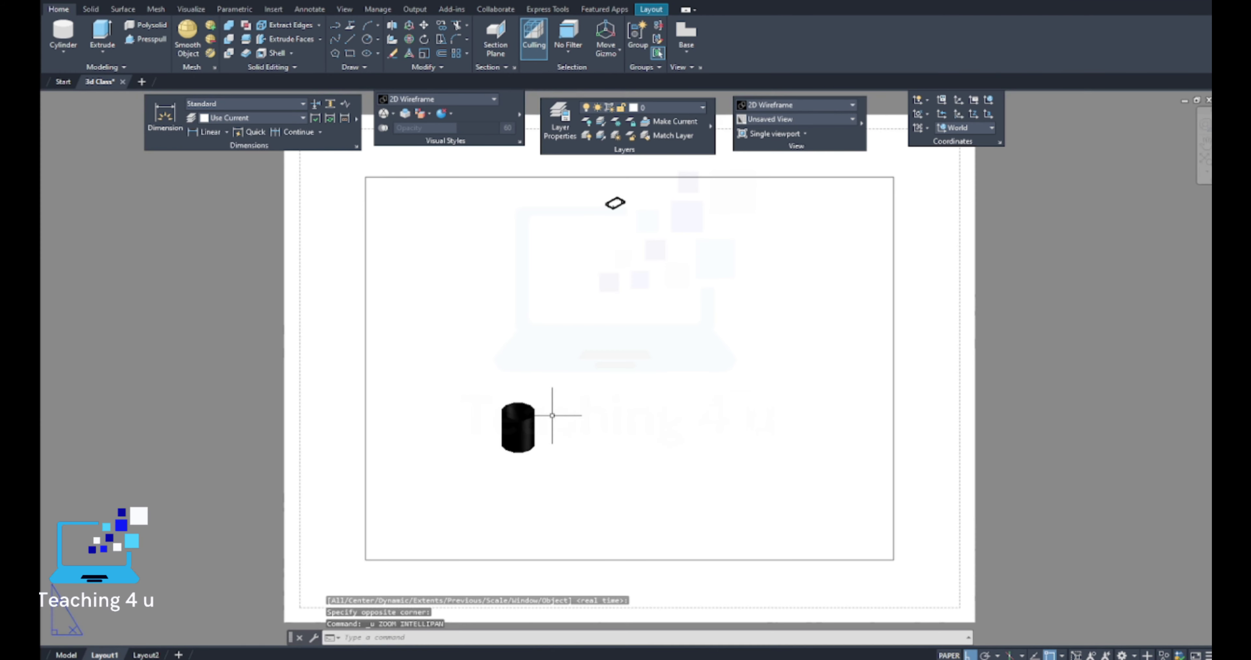
scroll(552, 415, "down", 2)
Zoom a window onto the cylinder inside the viewport and return to paper space.
double_click(568, 433)
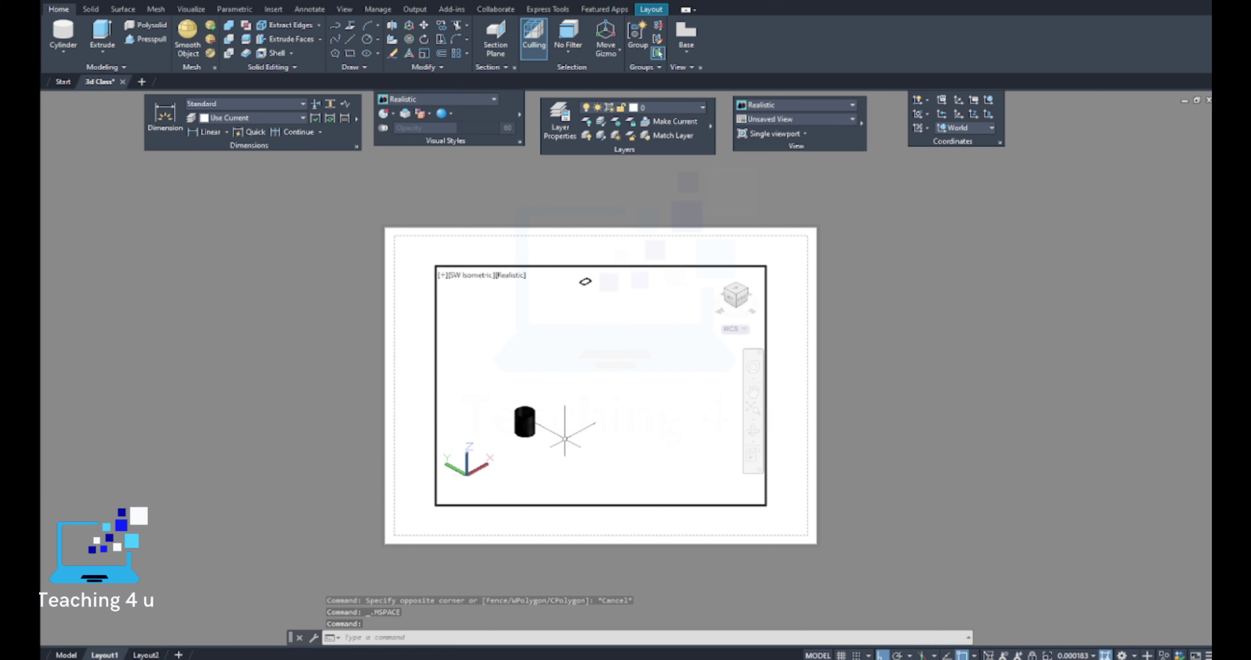
type("z")
key("Return")
left_click(511, 388)
left_click(549, 443)
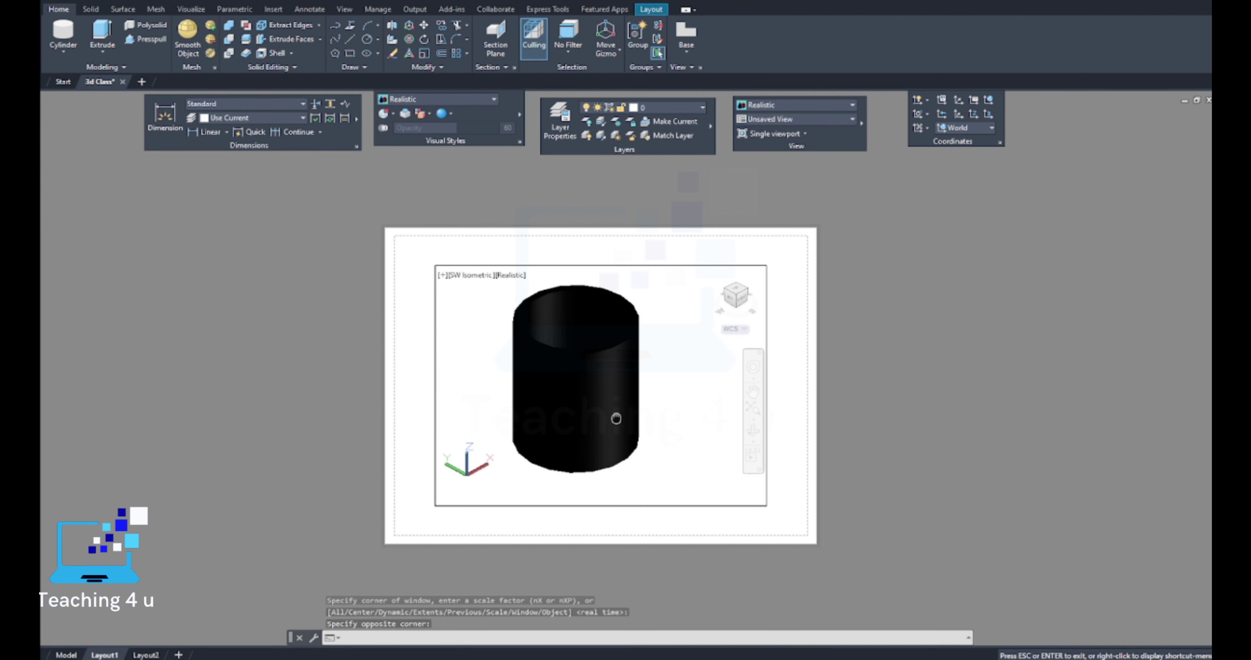
double_click(1005, 410)
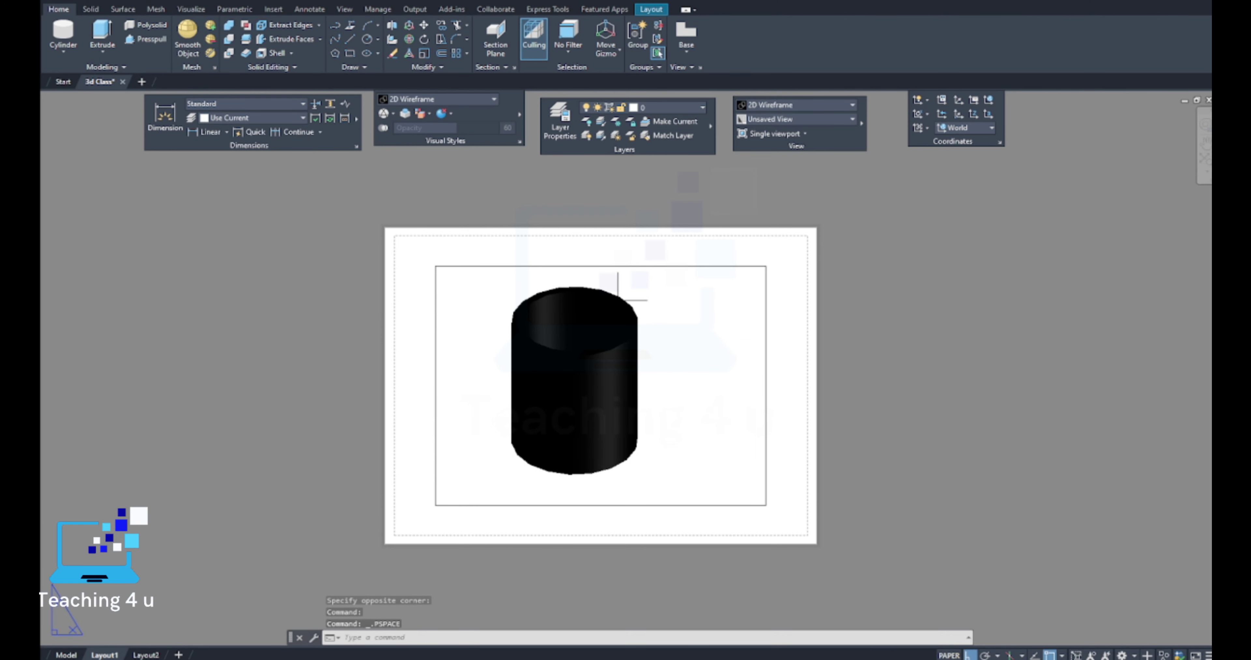
Give the cylinder gray colour 254 through Quick Properties and leave the viewport.
double_click(581, 387)
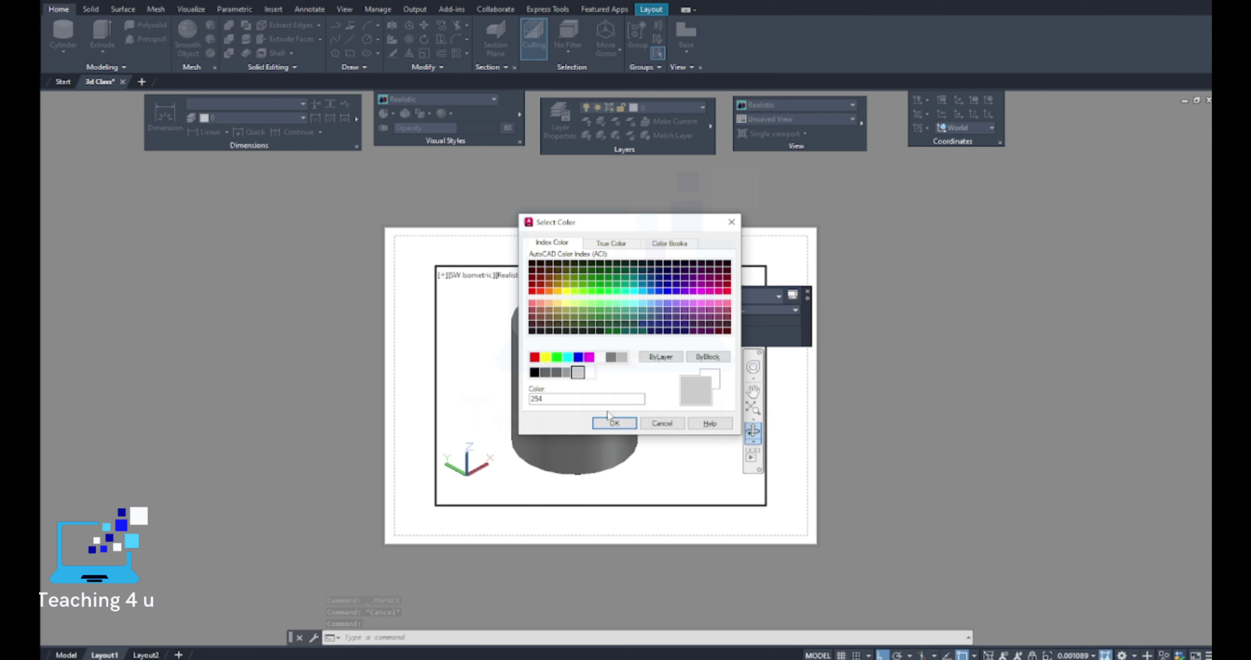
left_click(575, 418)
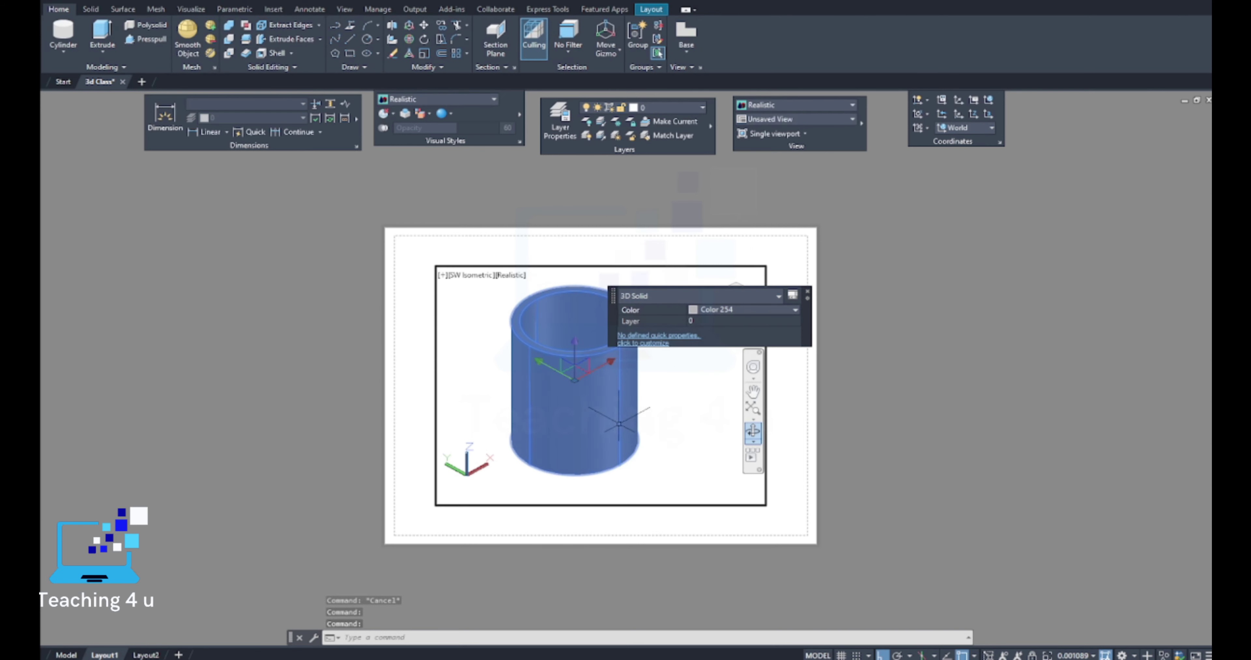
left_click(805, 293)
key("Escape")
double_click(975, 289)
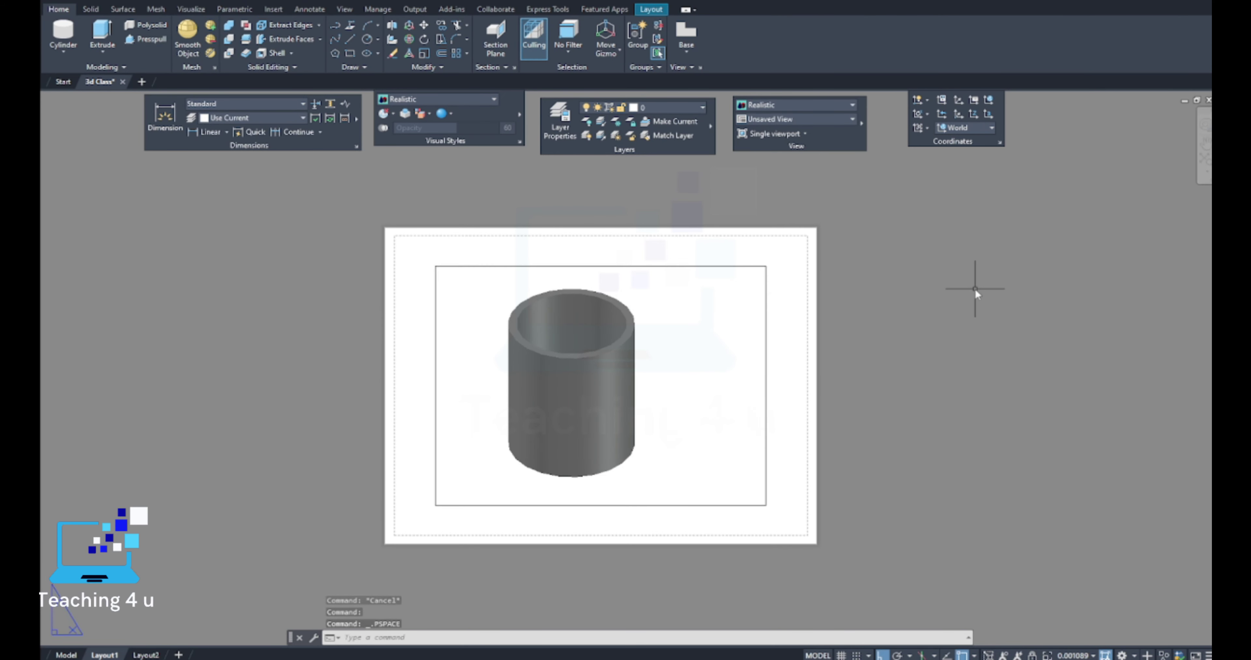
left_click(685, 264)
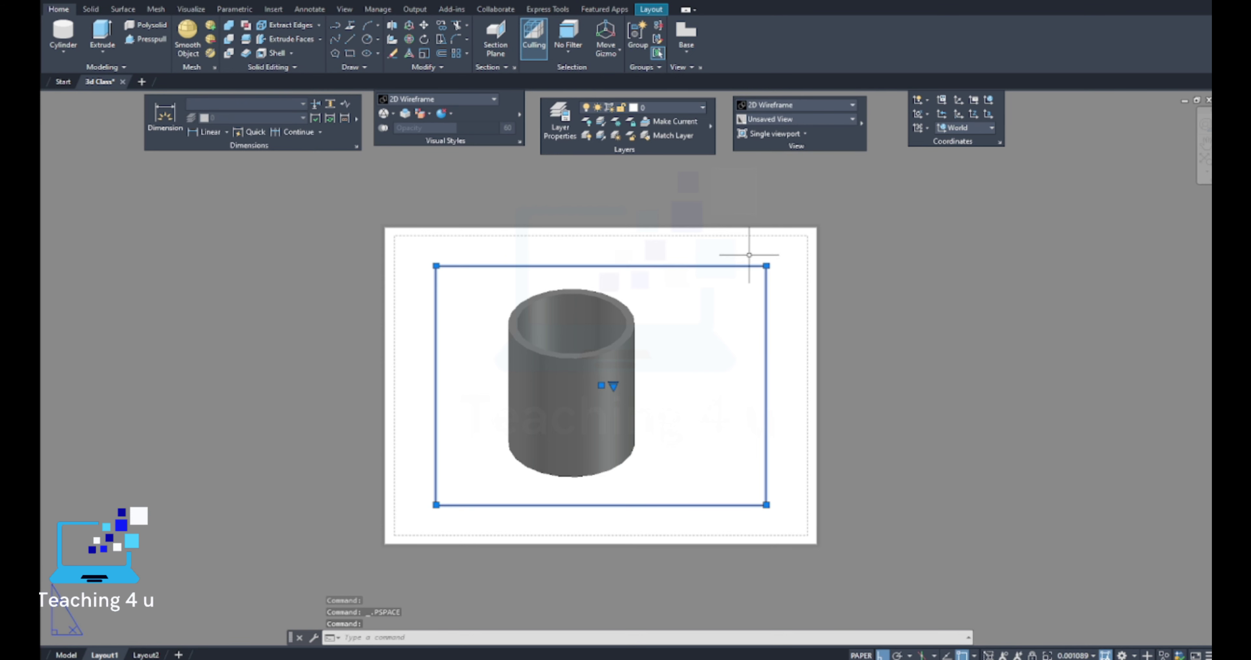
Stretch the viewport's corner grips up, down, right and left to the sheet margins.
left_click(767, 265)
left_click(767, 238)
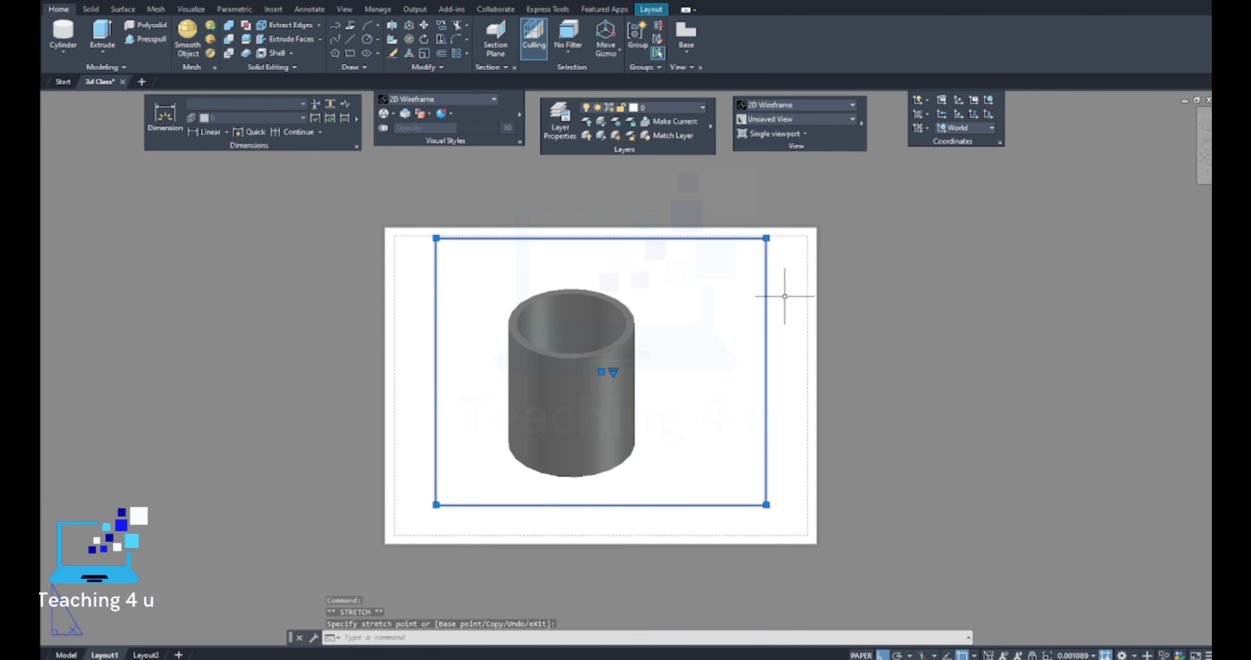
left_click(767, 504)
left_click(770, 530)
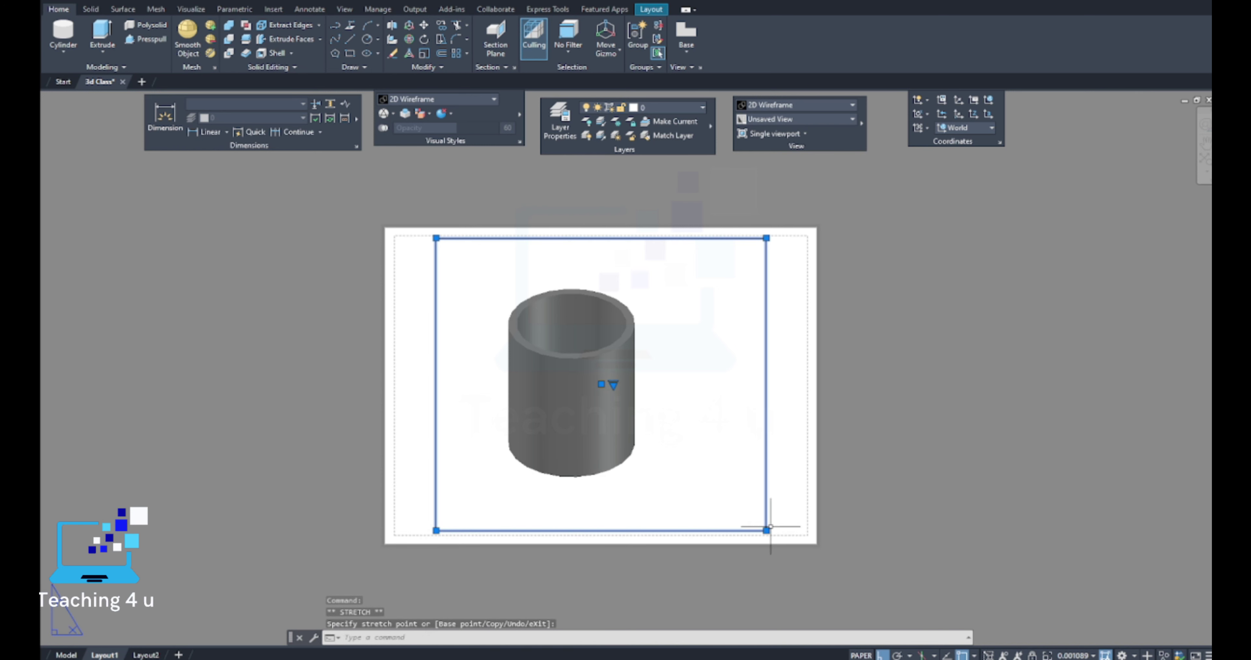
left_click(803, 527)
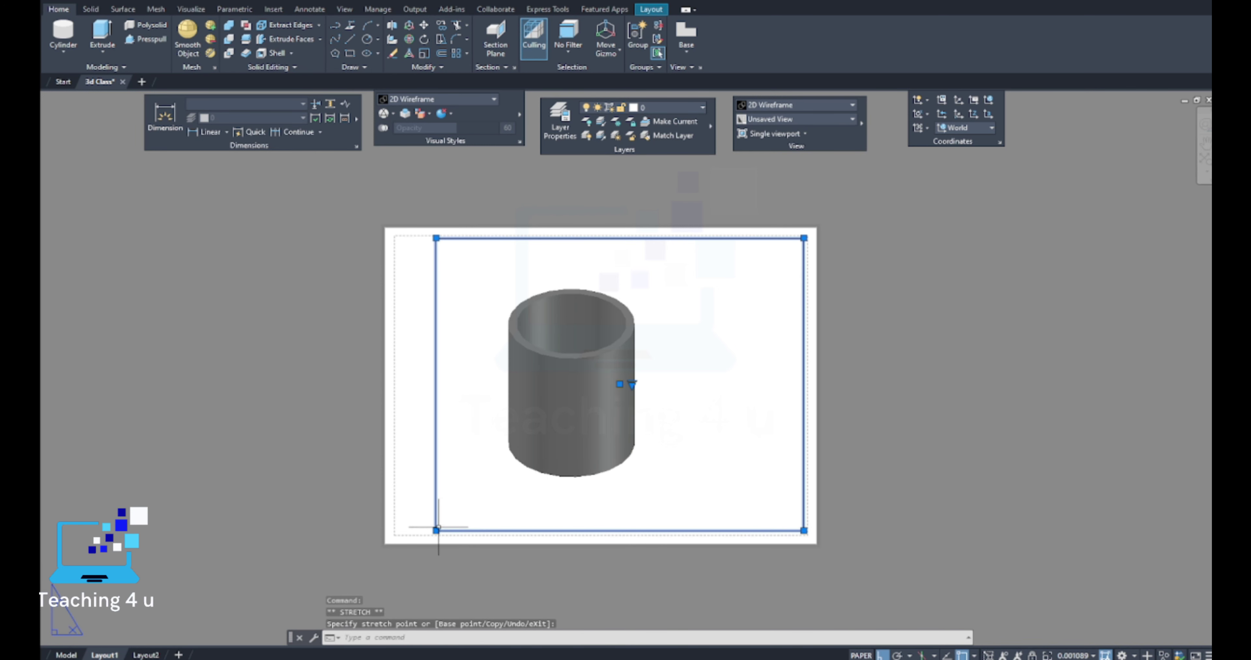
left_click(435, 530)
left_click(400, 529)
key("Escape")
Activate the viewport and set it to SW Isometric.
double_click(694, 436)
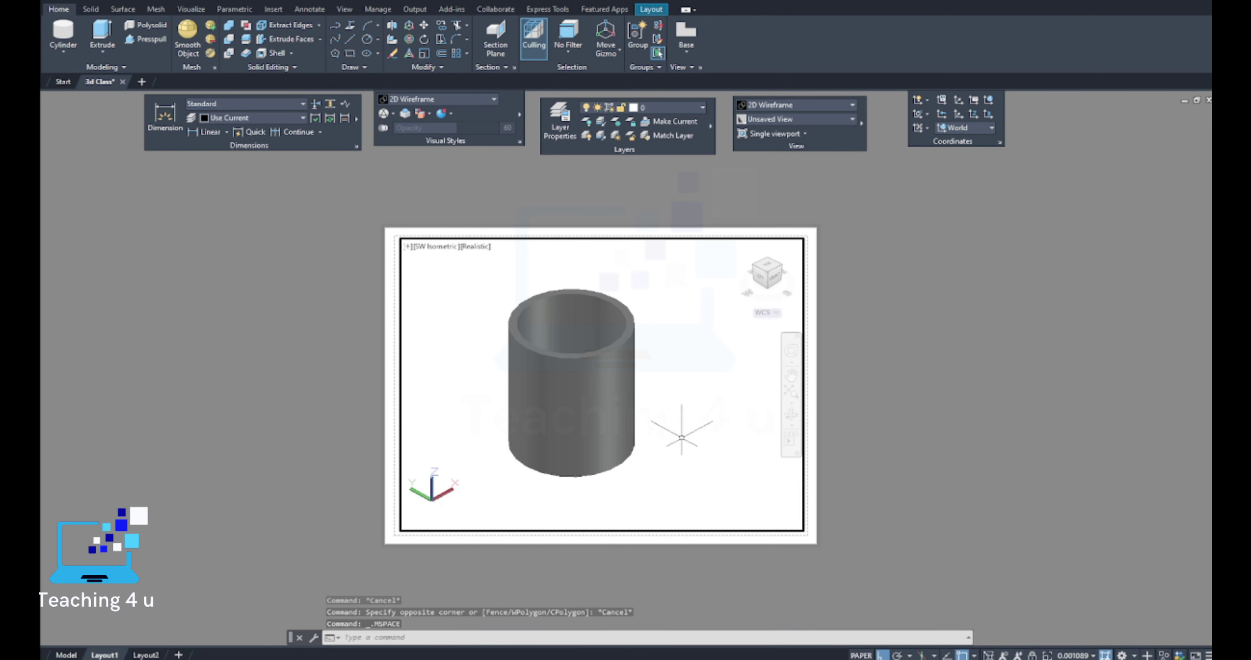
left_click(439, 247)
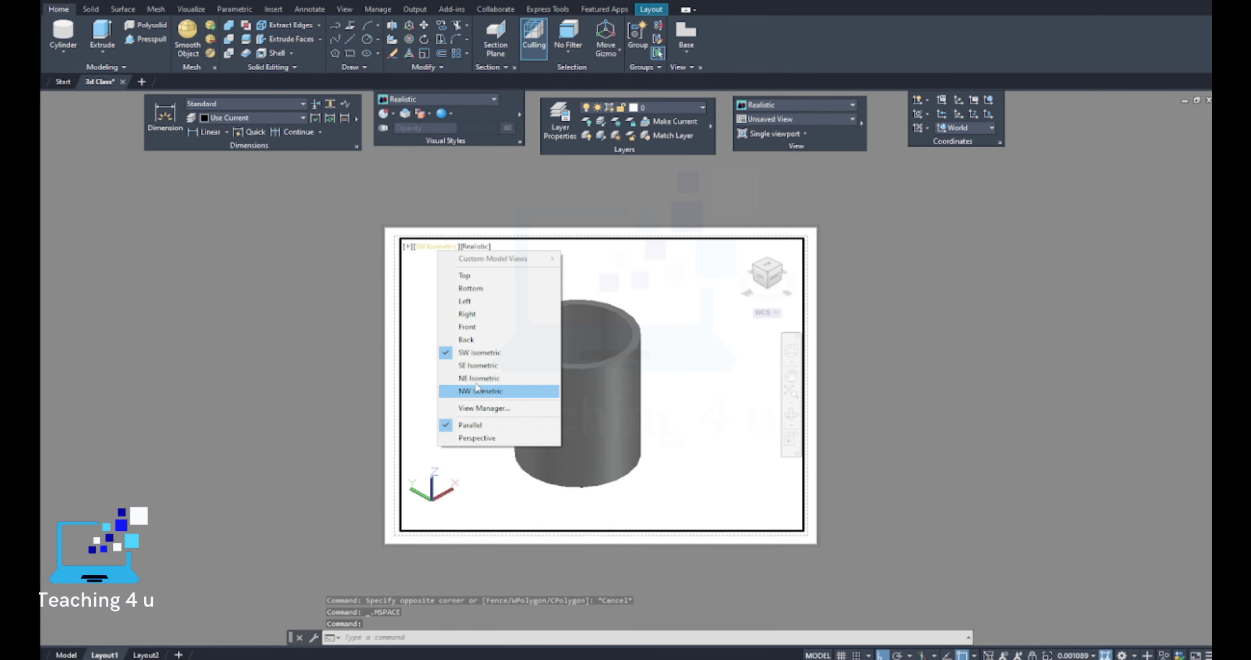
left_click(479, 353)
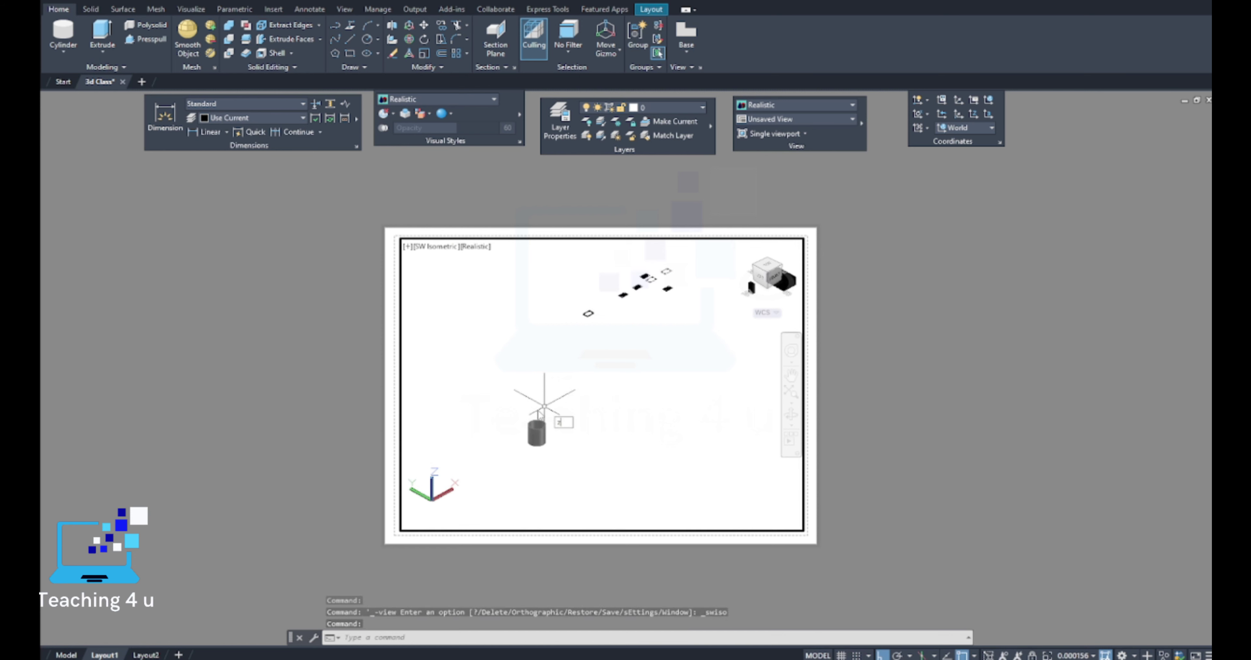
Zoom a window so the cylinder fills the viewport, then orbit to see its open top.
type("z")
key("Return")
left_click(554, 439)
scroll(556, 441, "up", 3)
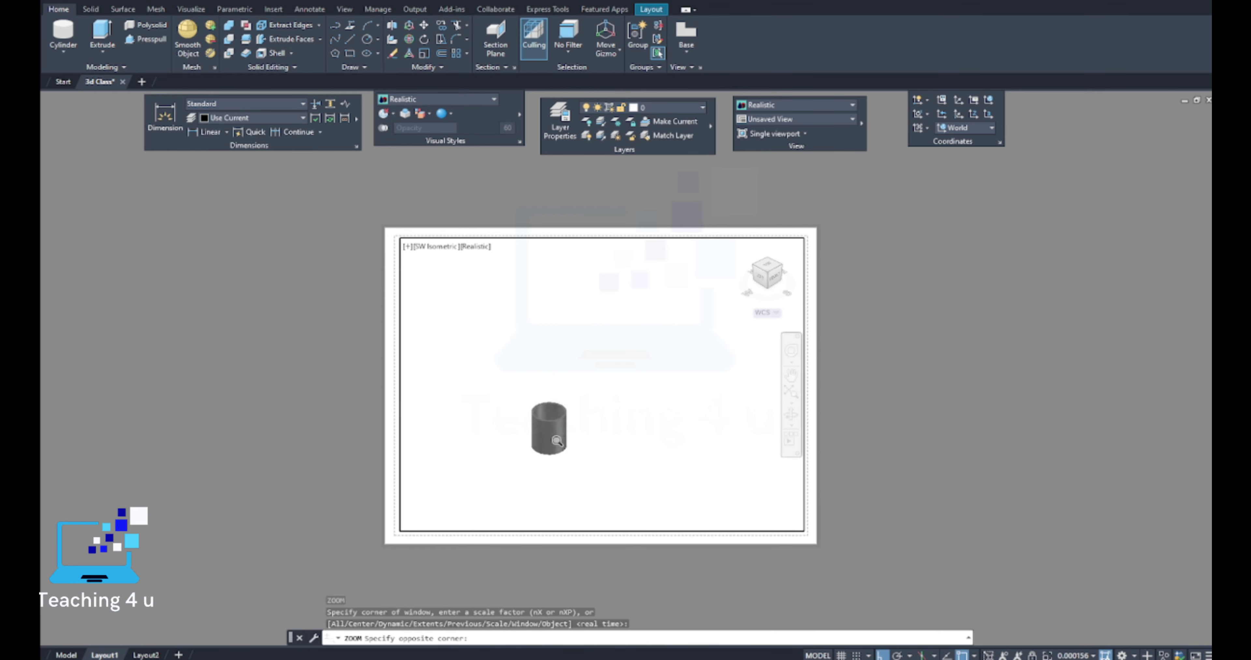
scroll(557, 440, "up", 3)
key("Return")
left_click(511, 282)
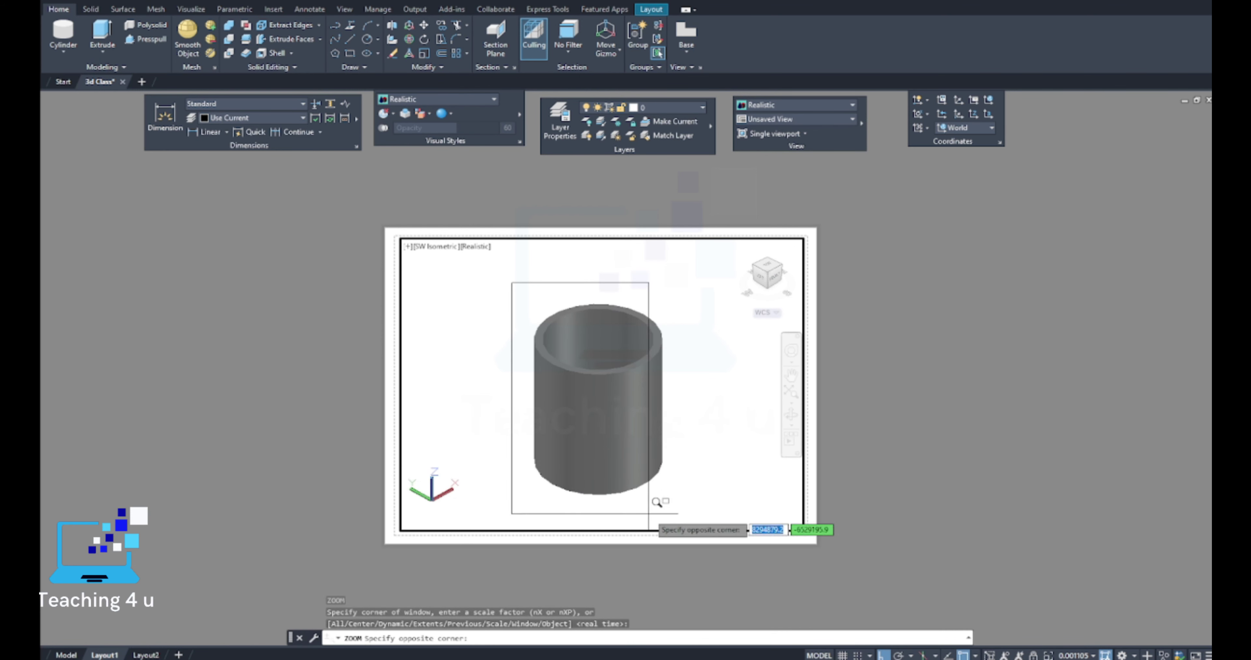
left_click(680, 507)
mouse_move(648, 440)
middle_mouse_down("shift")
mouse_move(610, 445)
mouse_move(609, 389)
middle_mouse_up("shift")
Switch to Model space, zoom in and centre the gray box shell and tall block.
left_click(68, 655)
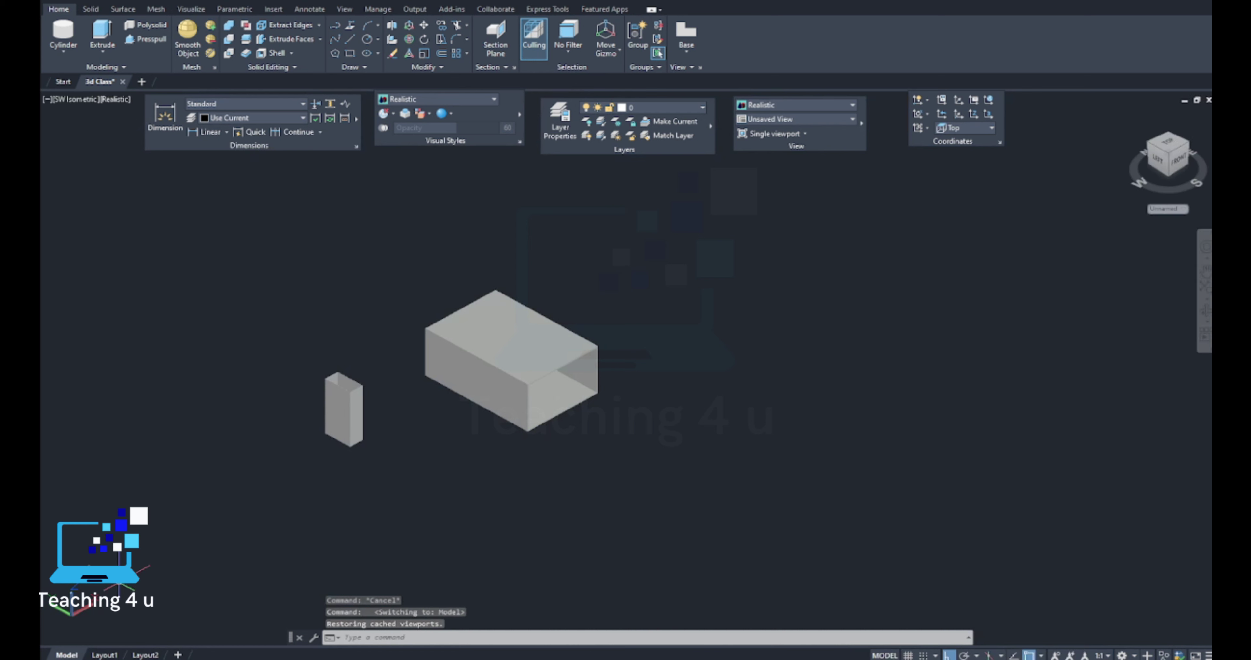
scroll(724, 281, "down", 5)
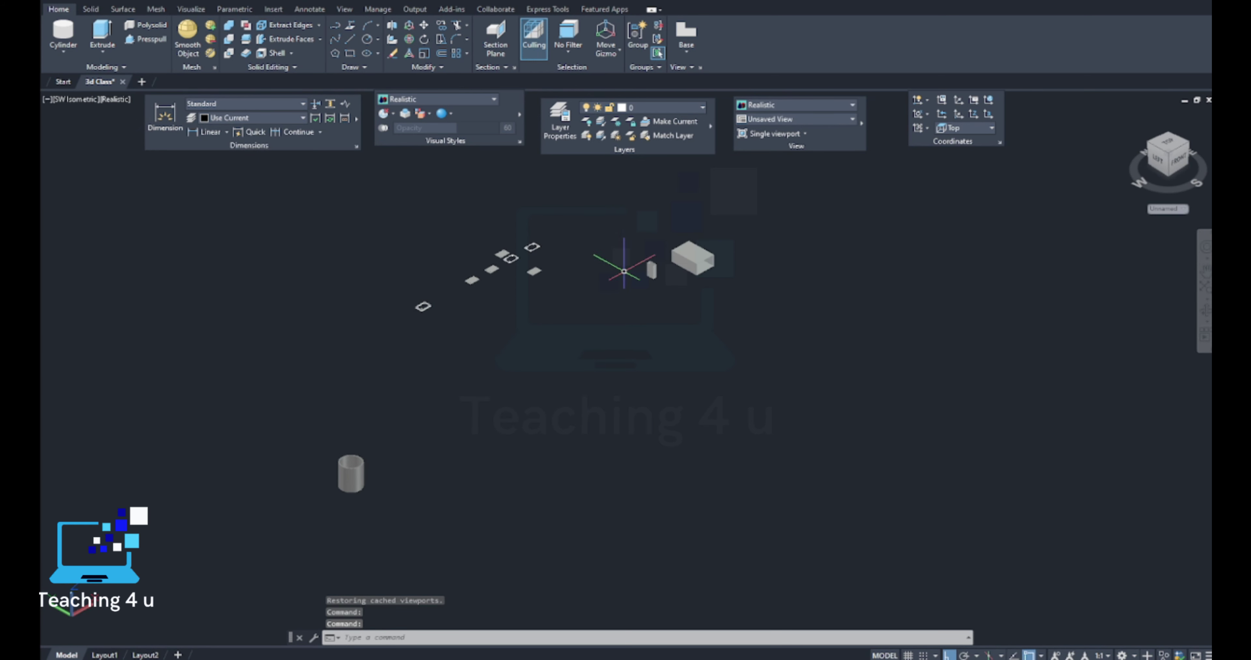
scroll(695, 253, "up", 4)
scroll(675, 340, "up", 2)
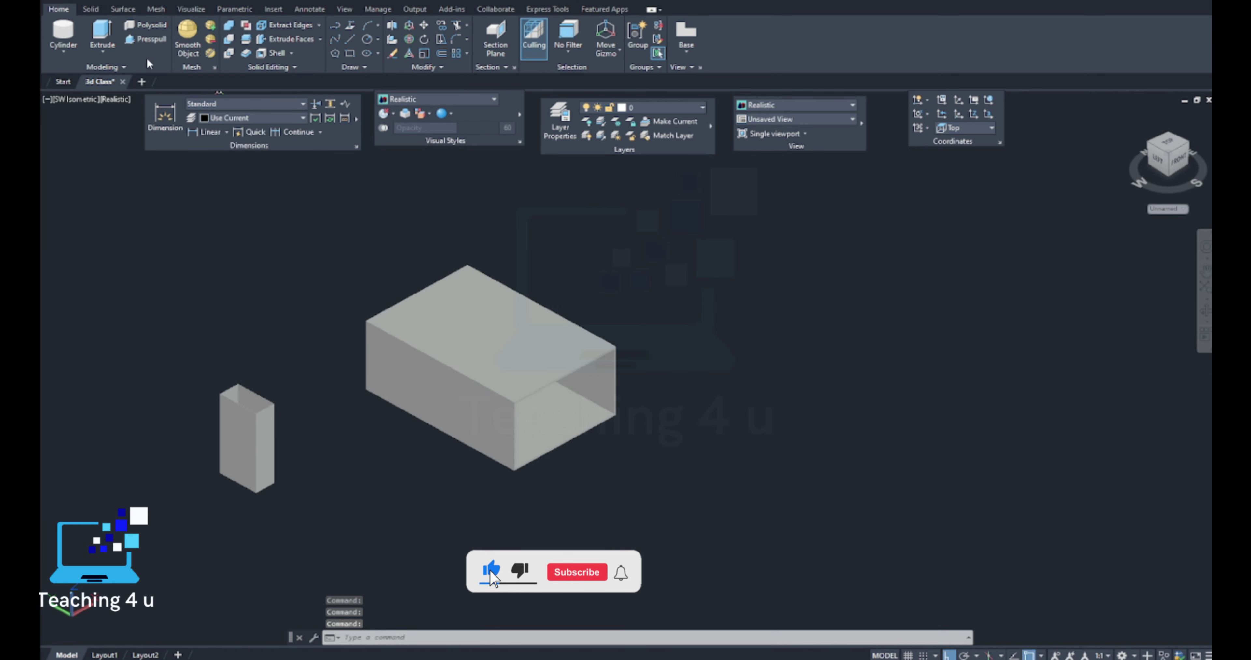
middle_click_drag(648, 314, 753, 298)
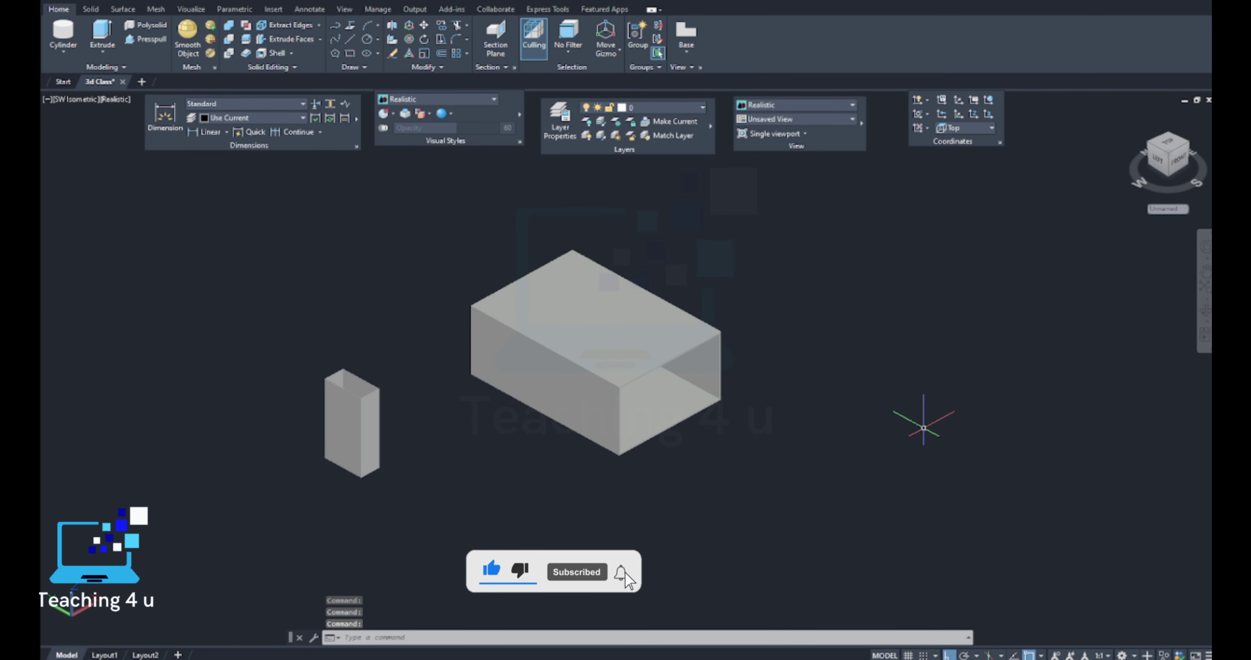